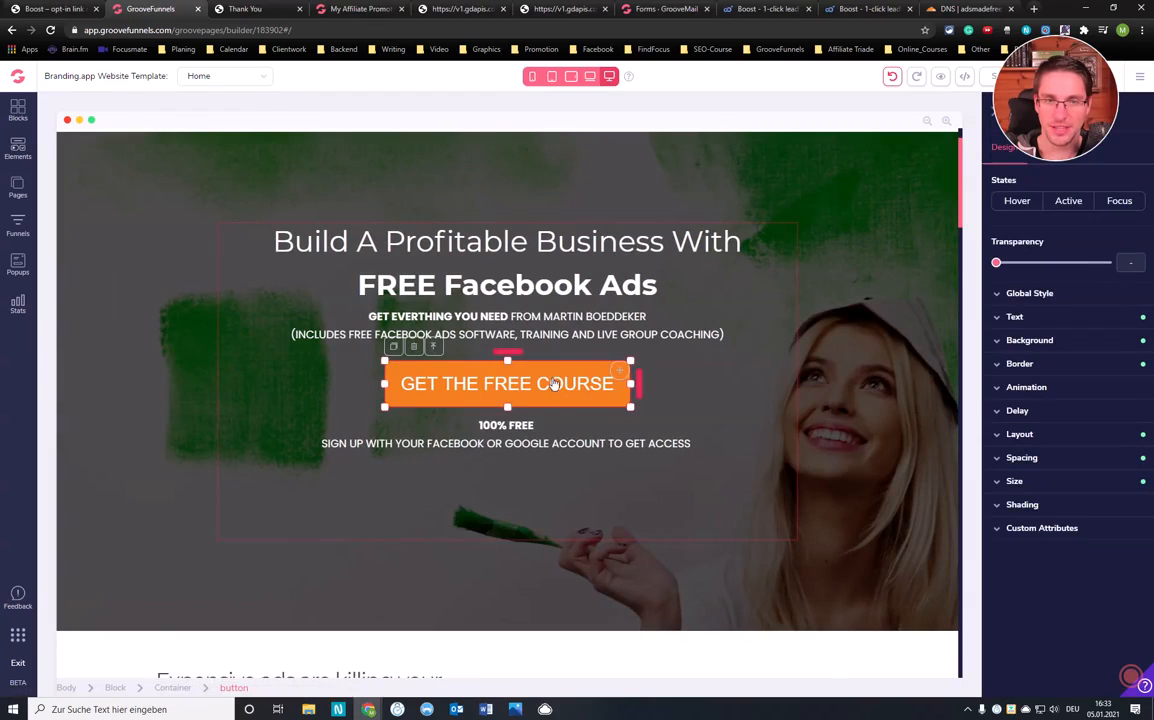
Inspect the global button styles on the Home page's orange sign-up button
scroll(528, 391, down, 7)
click(406, 237)
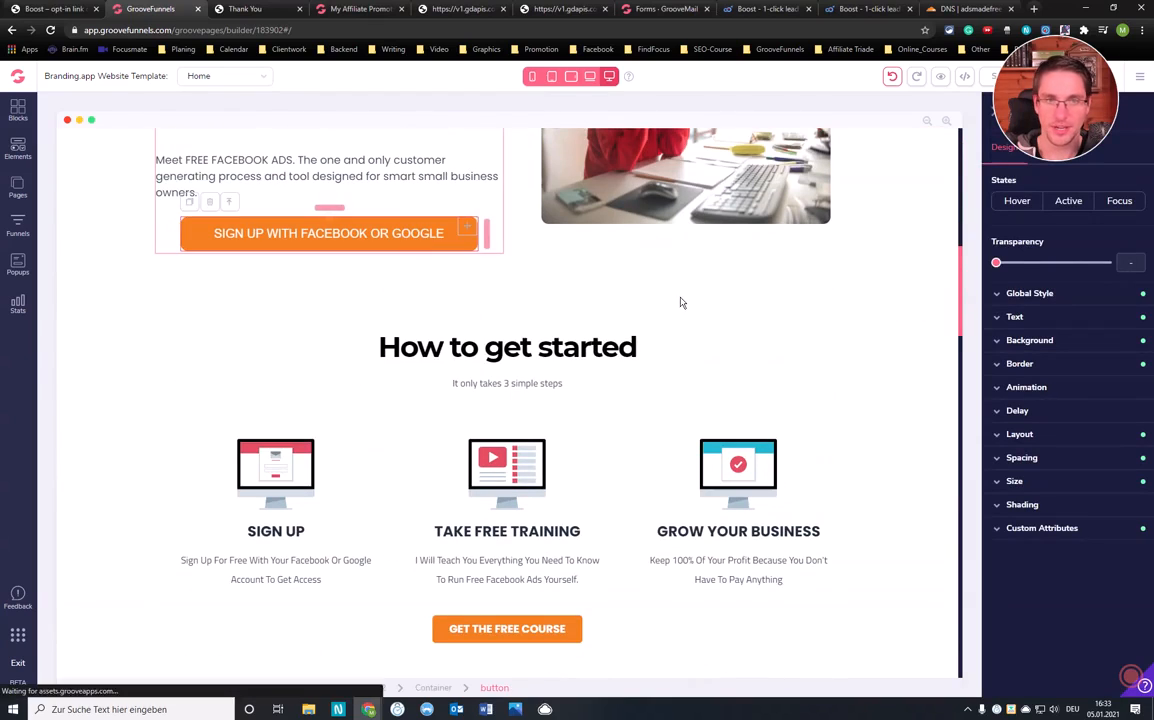
click(1030, 295)
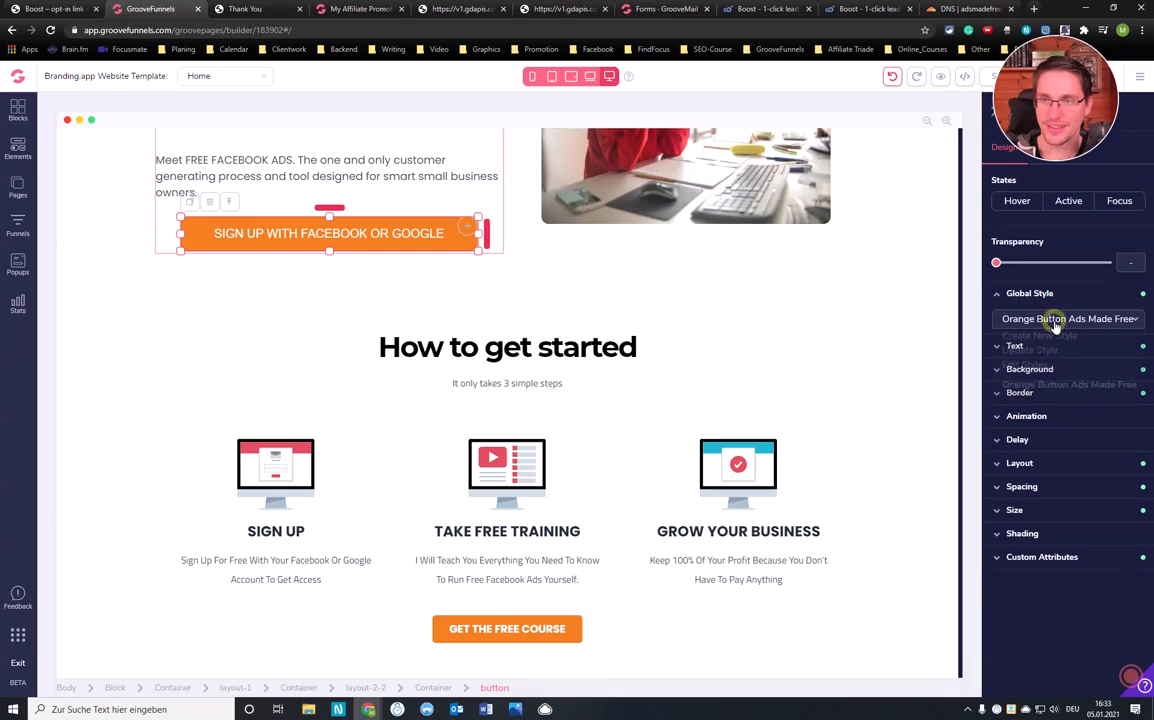
click(1055, 322)
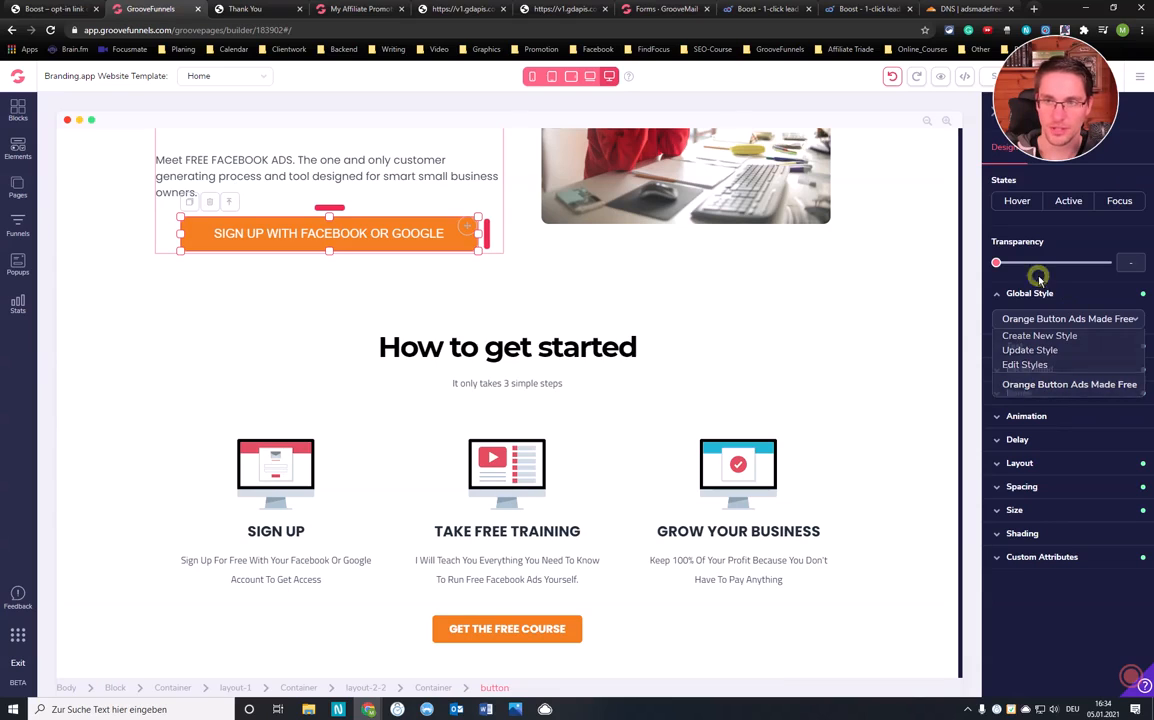
Switch the canvas to the AMF Thank-You page
scroll(583, 278, up, 3)
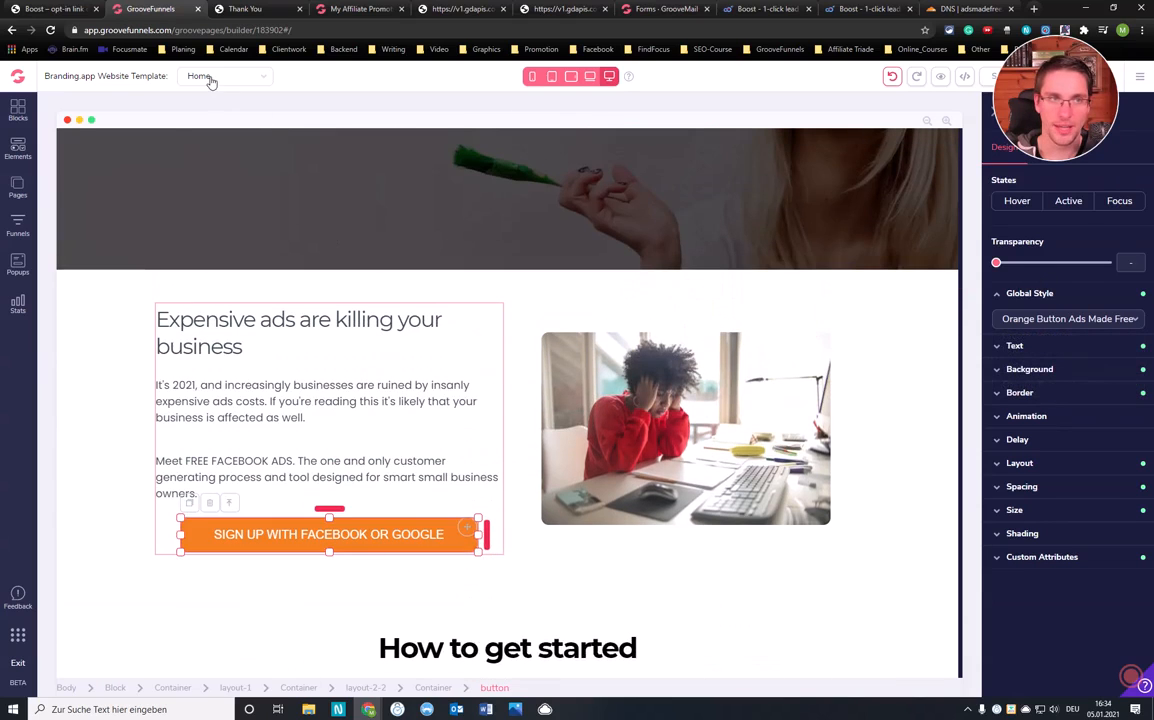
click(206, 79)
click(216, 120)
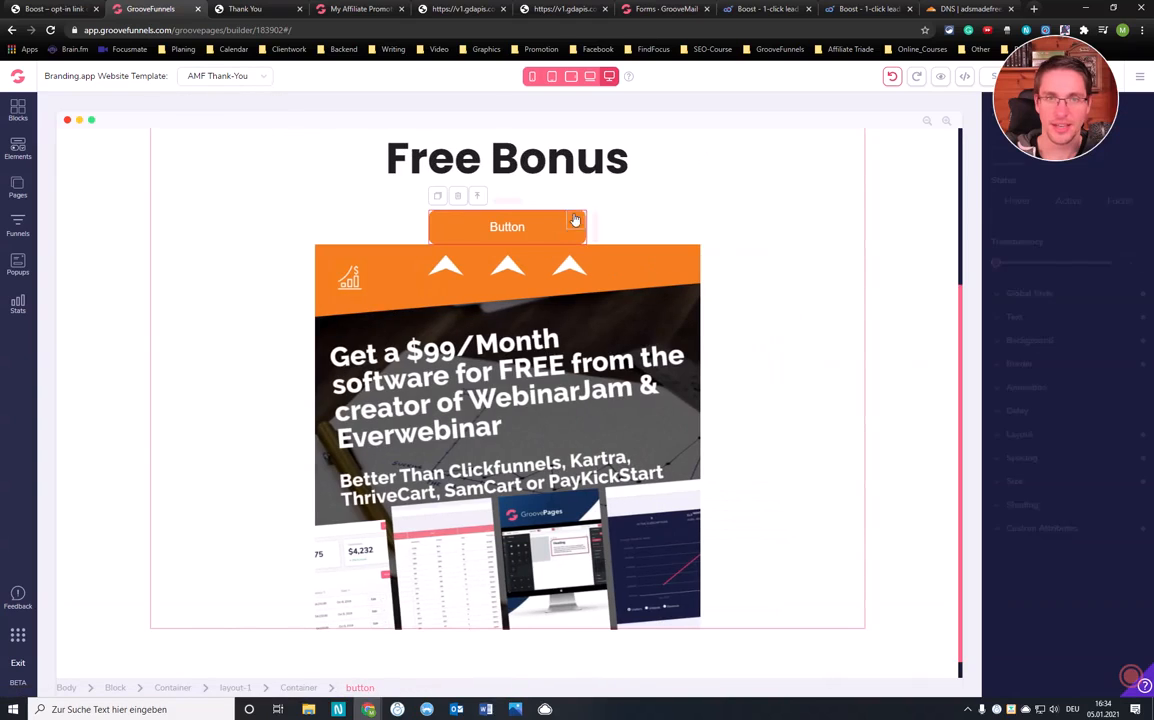
Apply the Orange Button Ads Made Free style to the Free Bonus button and narrow it
click(575, 220)
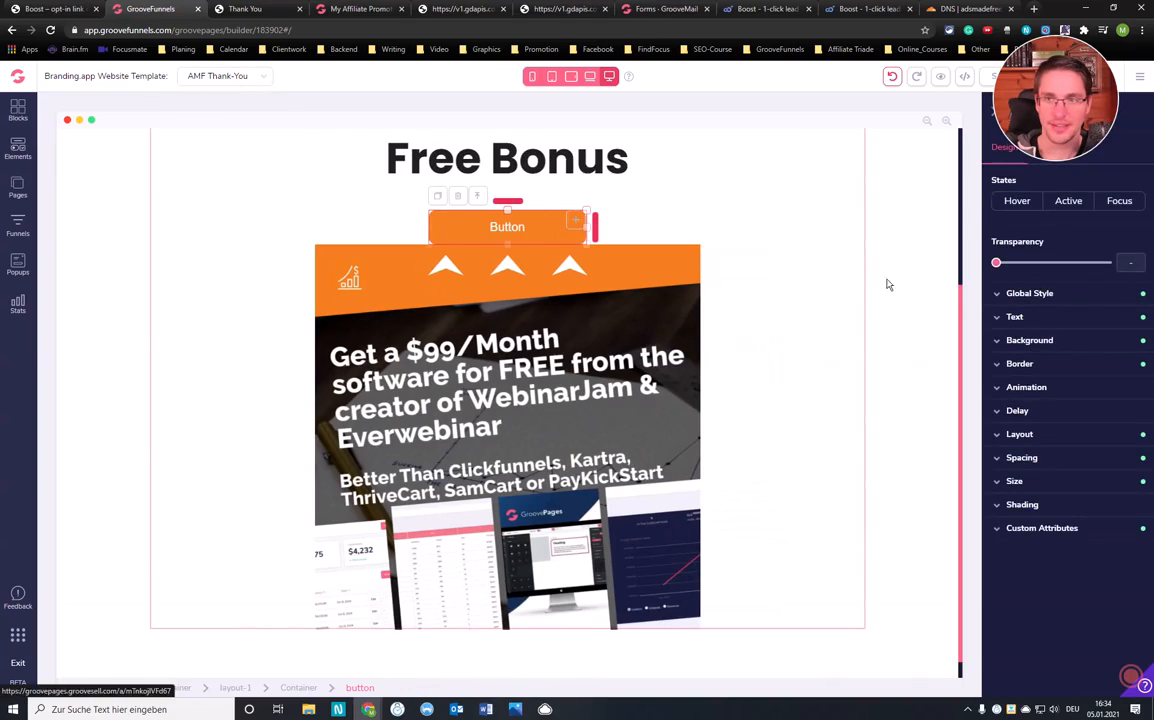
click(1020, 293)
click(1036, 320)
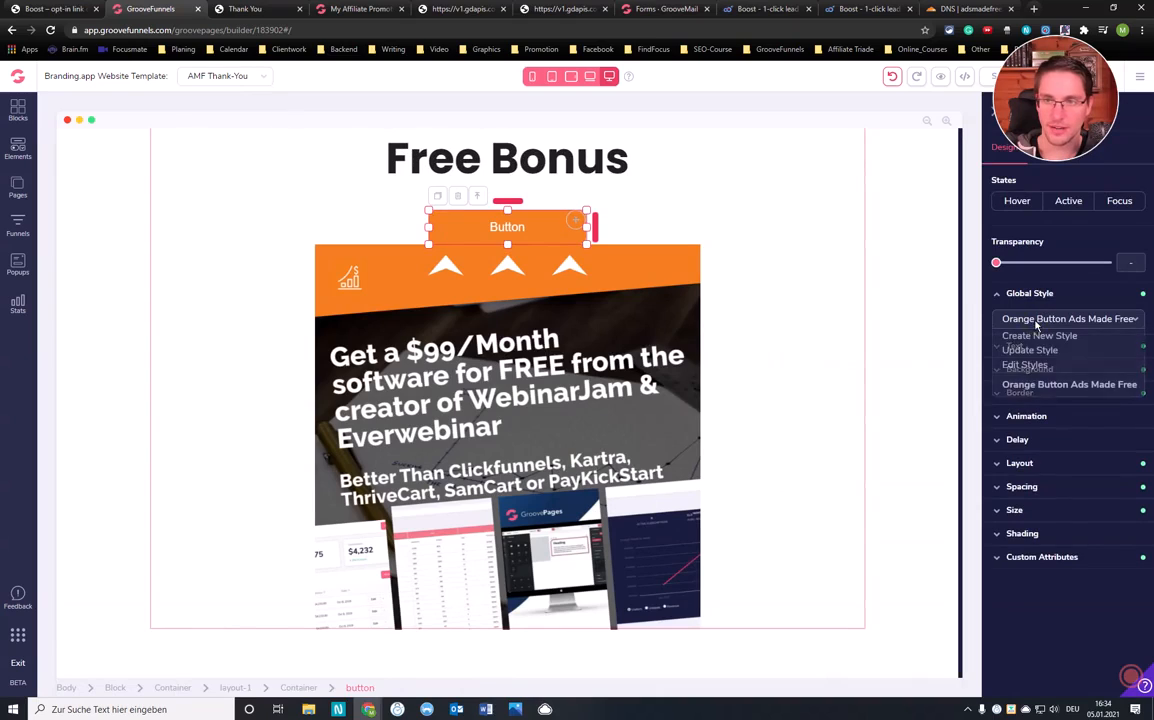
click(1062, 384)
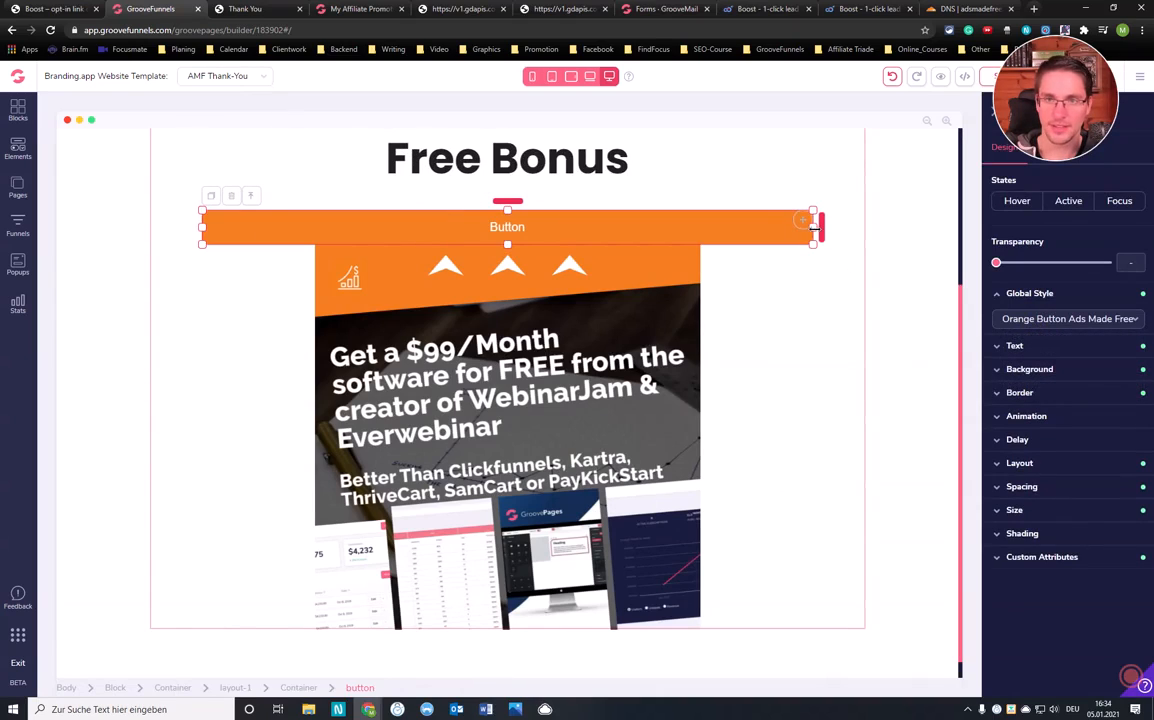
drag(811, 228, 361, 239)
In mobile preview, try a 4rem top/bottom button margin, then set it back to zero
click(532, 76)
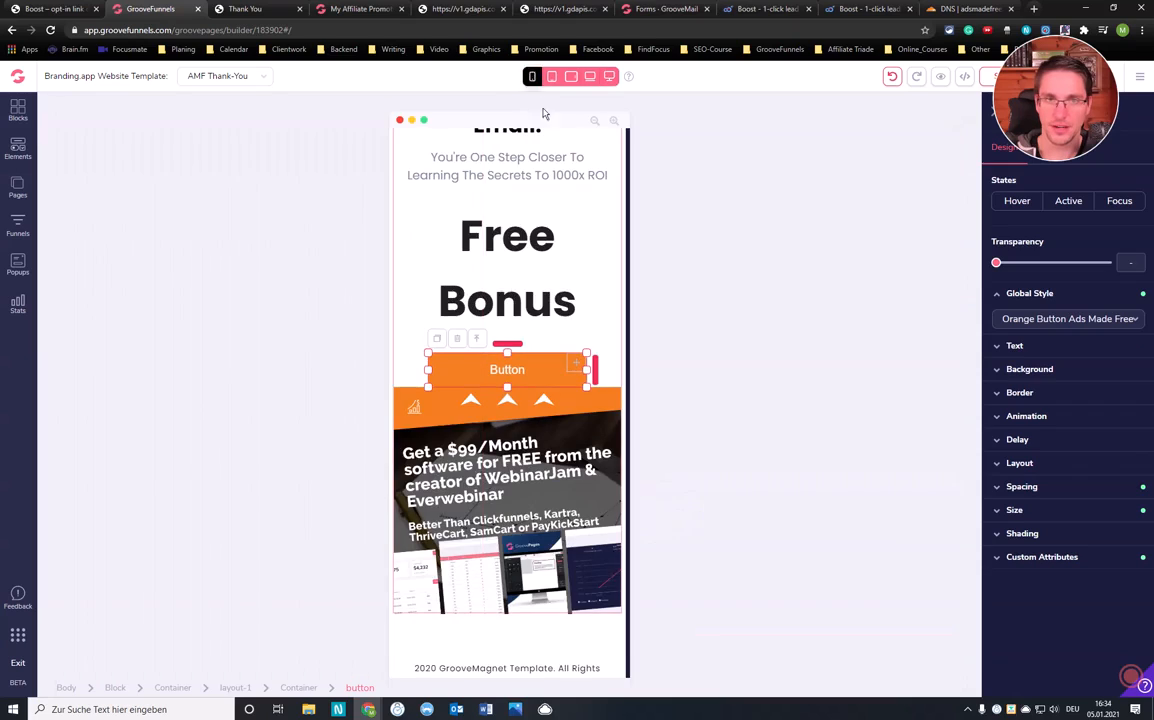
click(1022, 486)
click(1066, 609)
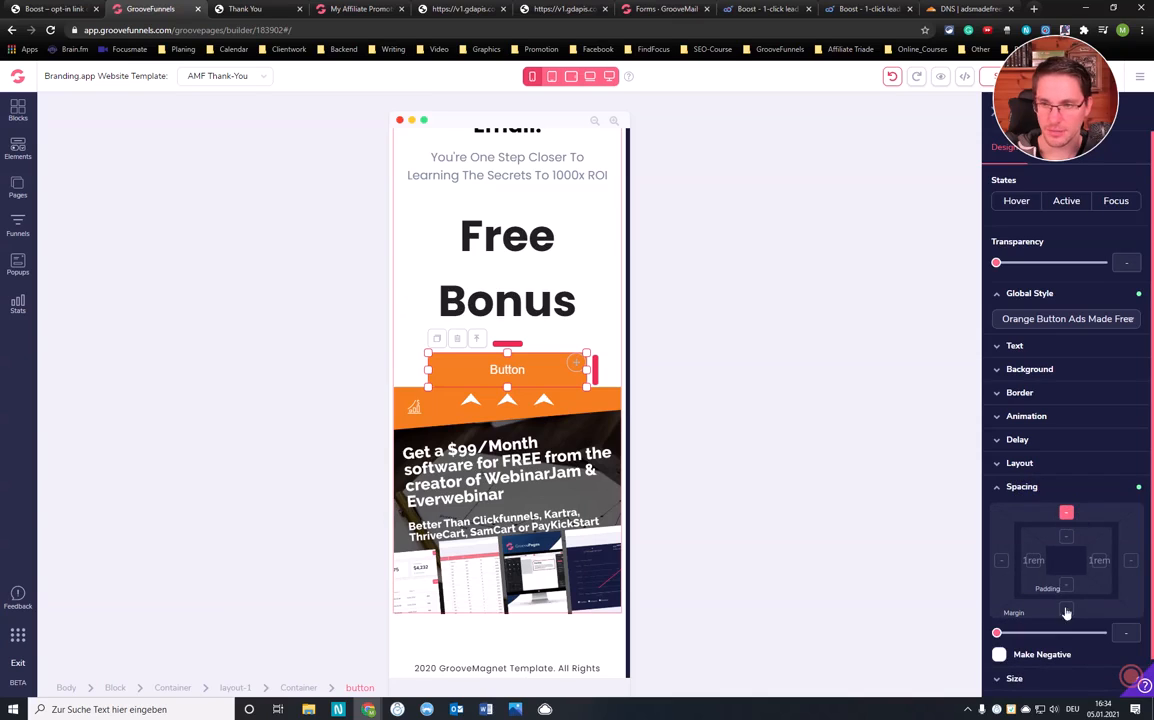
drag(997, 634, 1063, 633)
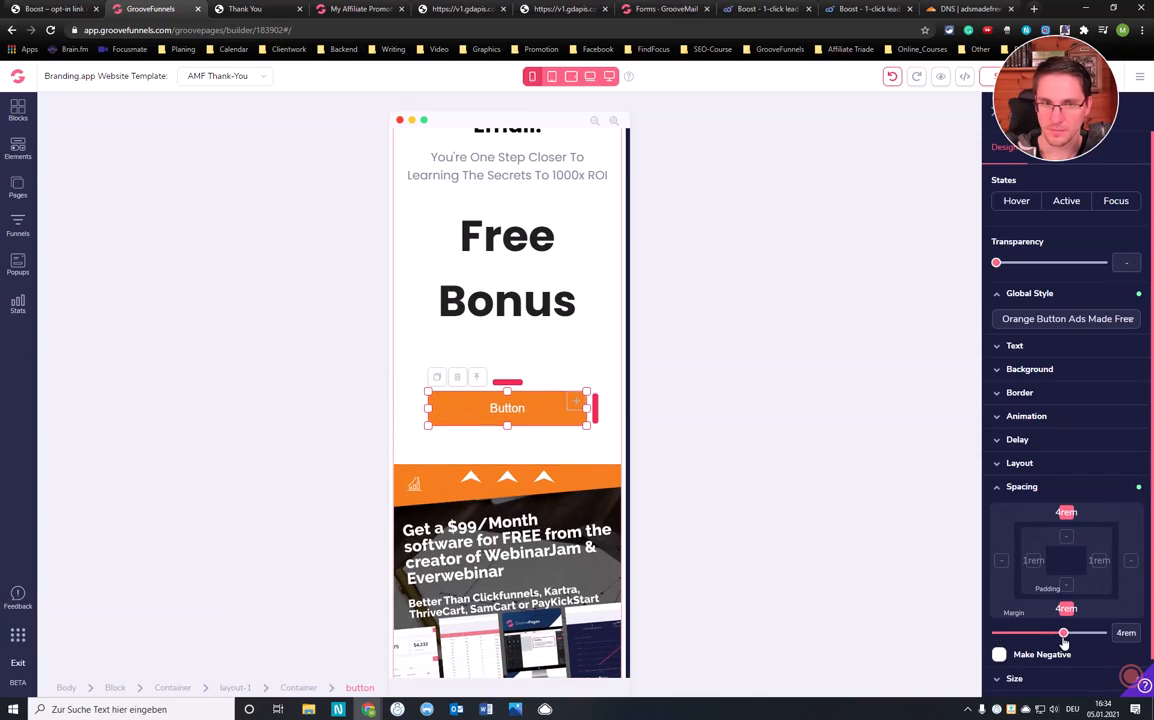
click(1066, 512)
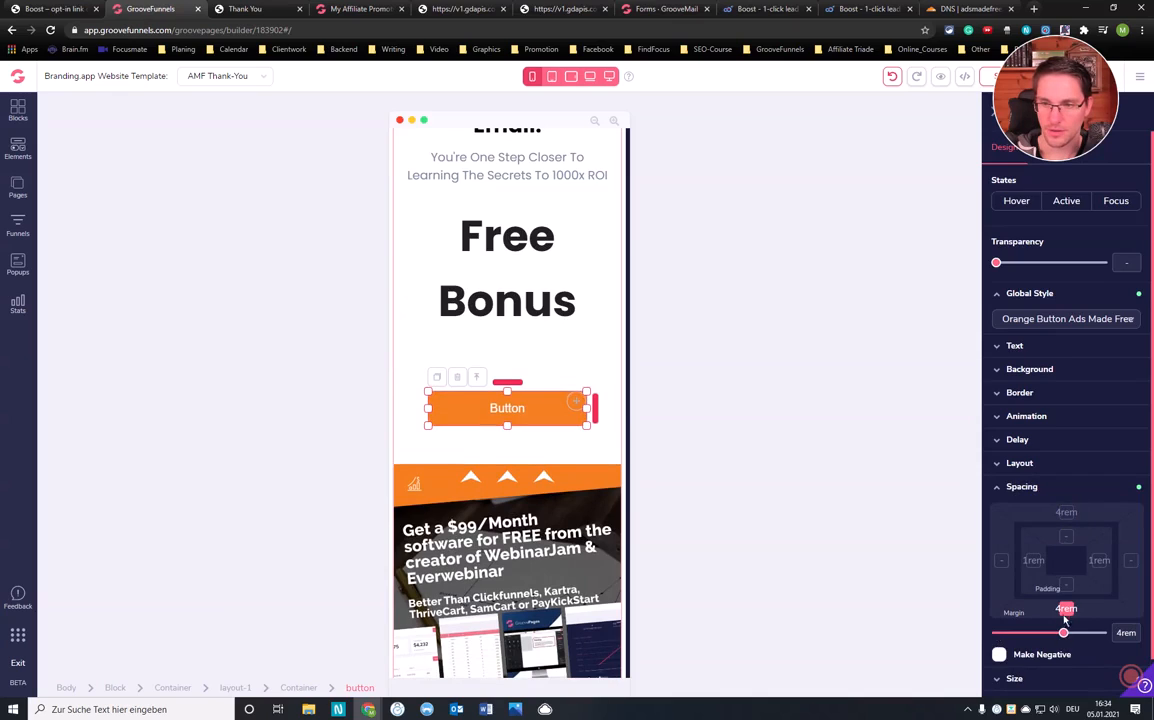
click(1067, 513)
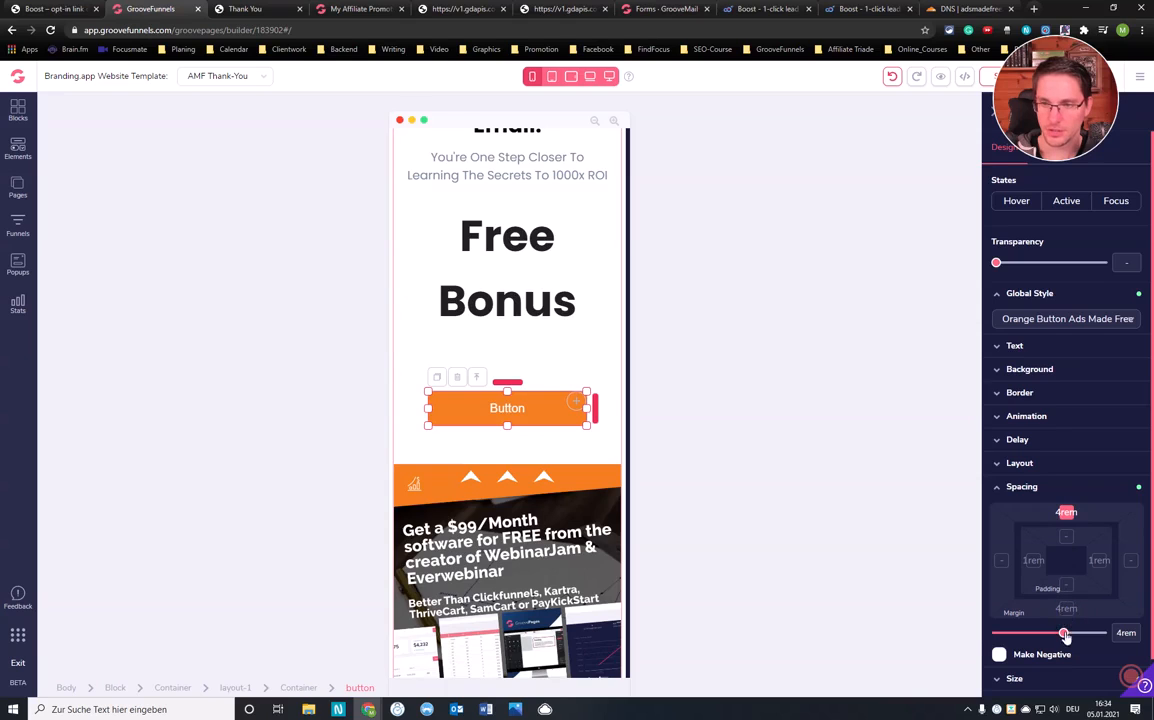
drag(1063, 633, 996, 634)
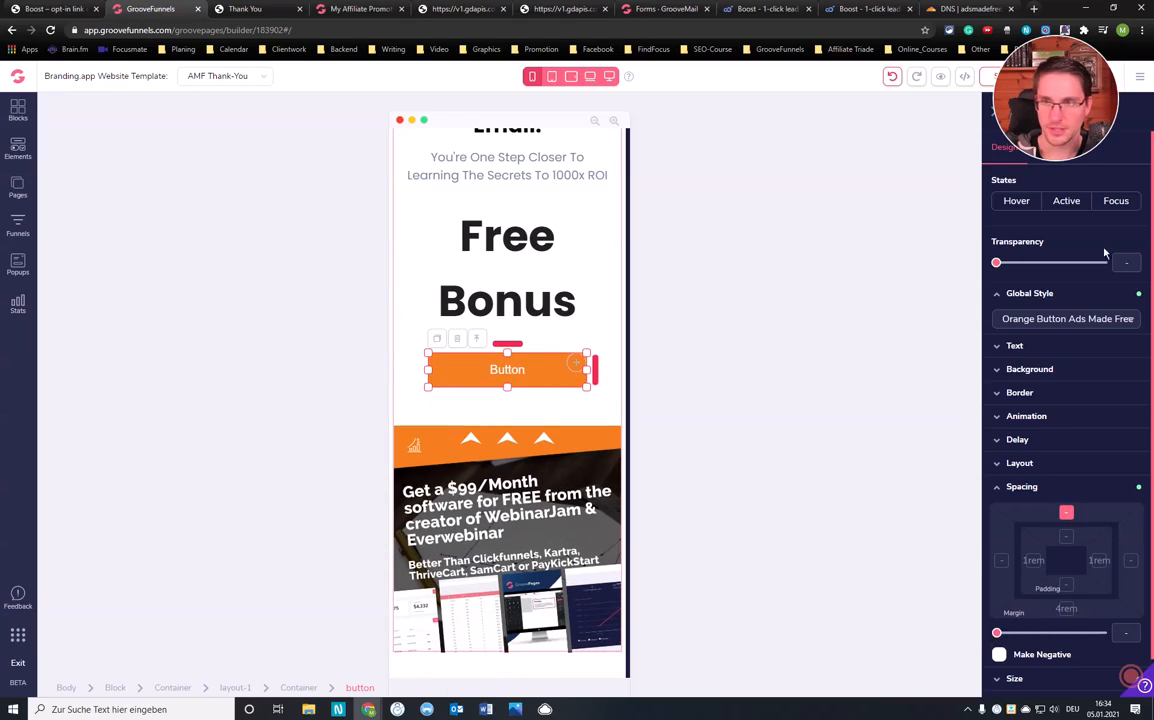
drag(1053, 88, 1056, 700)
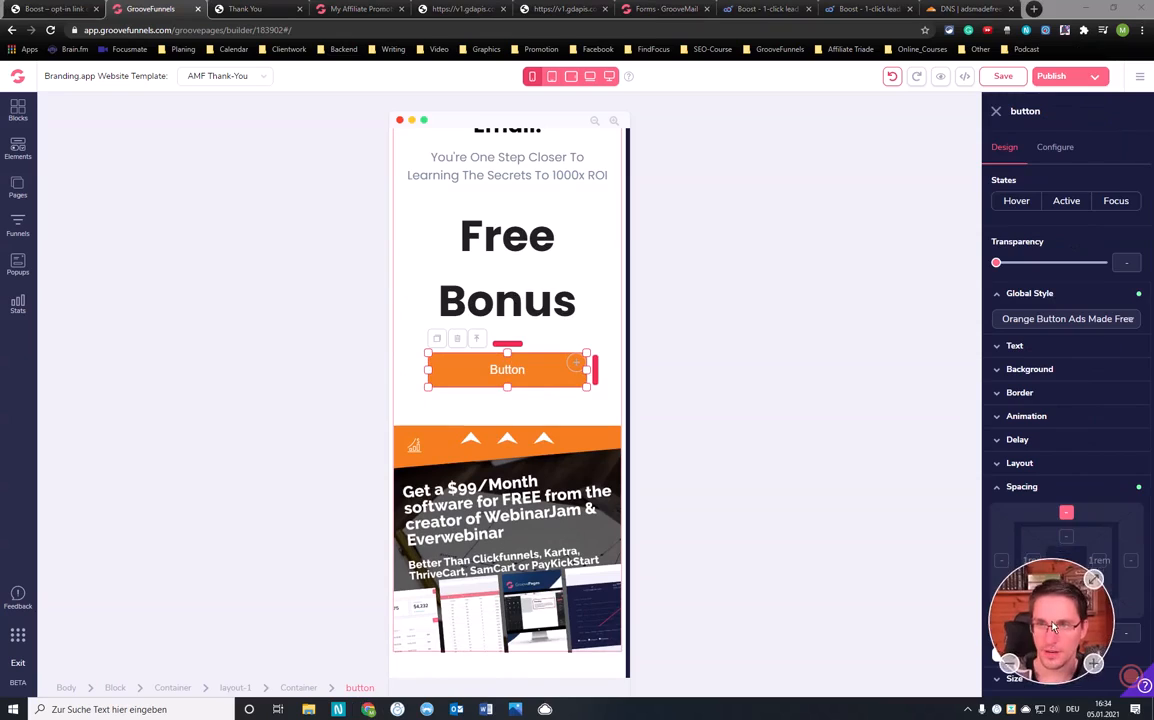
Change the button label from 'Button' to 'Create Your Free Account'
click(1055, 147)
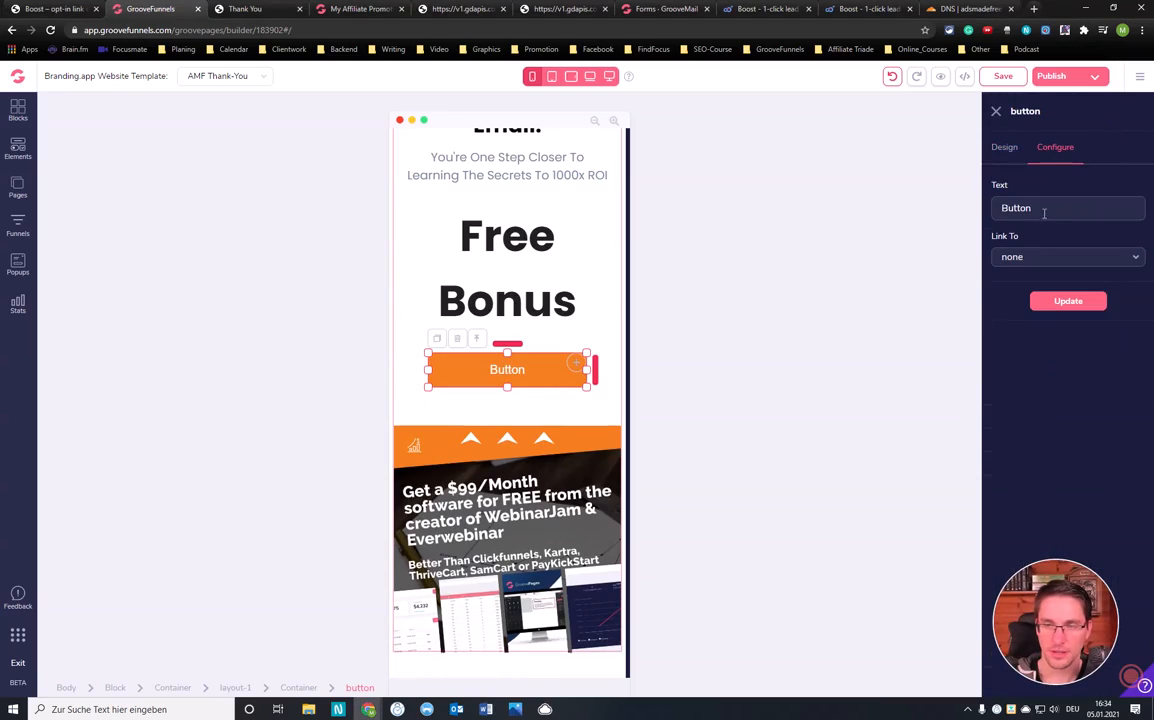
drag(1044, 213, 965, 216)
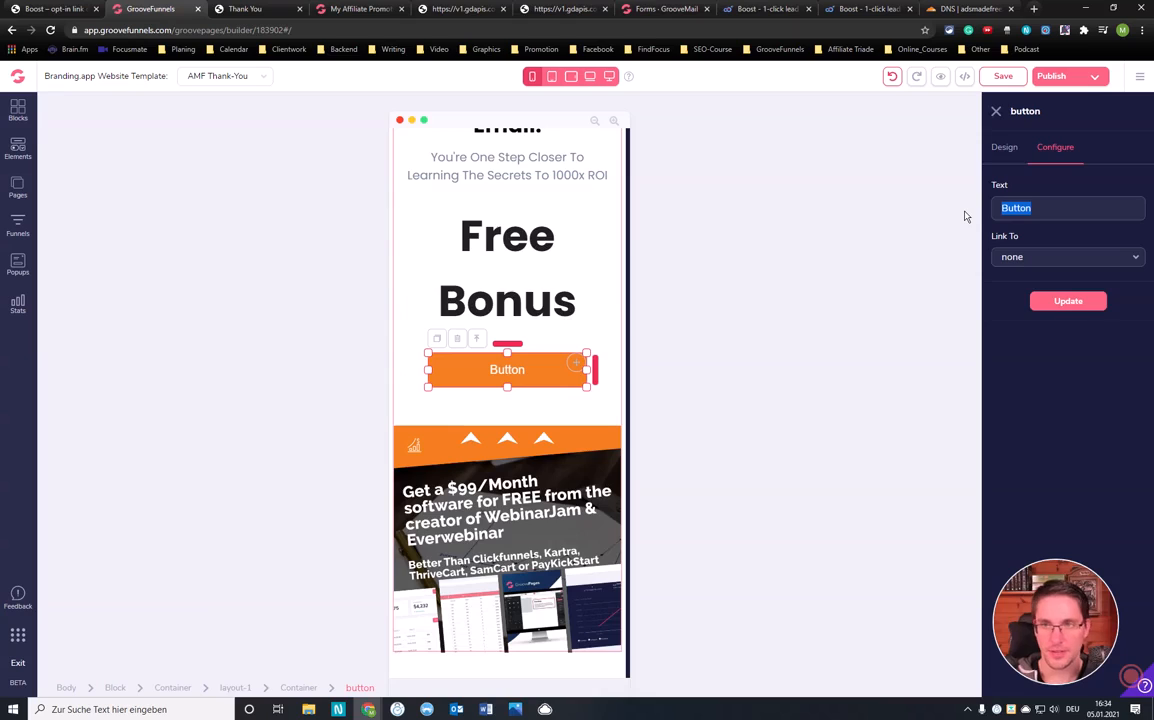
key(BackSpace)
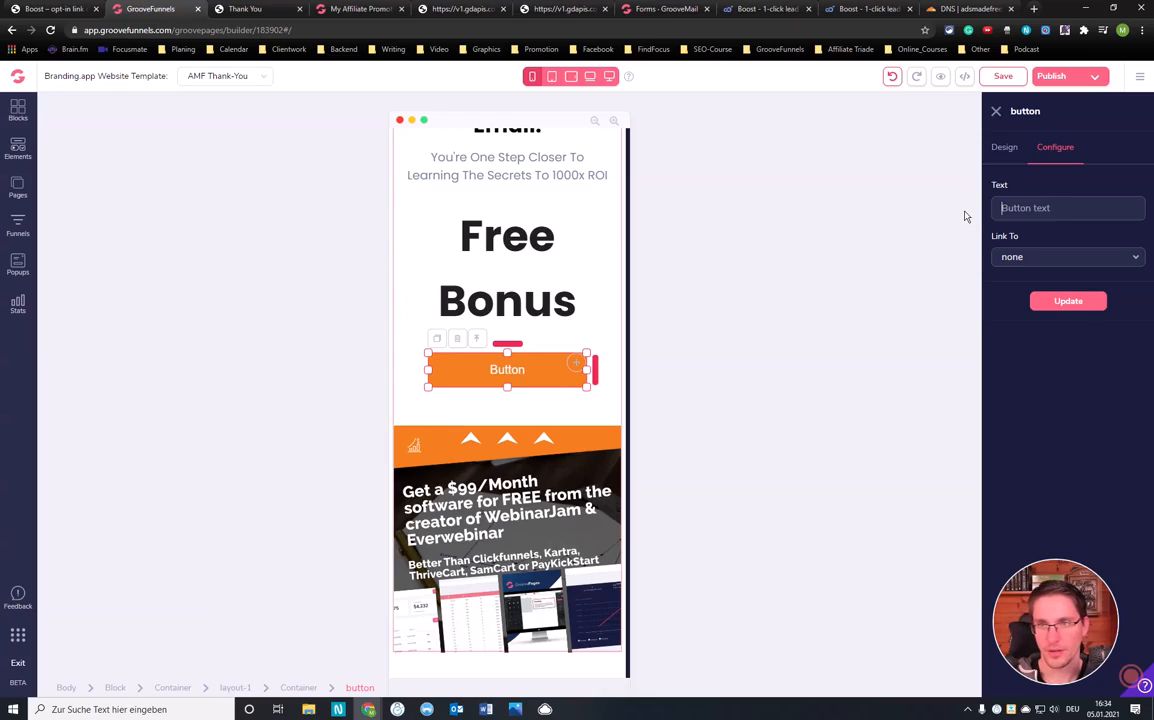
text(Cl)
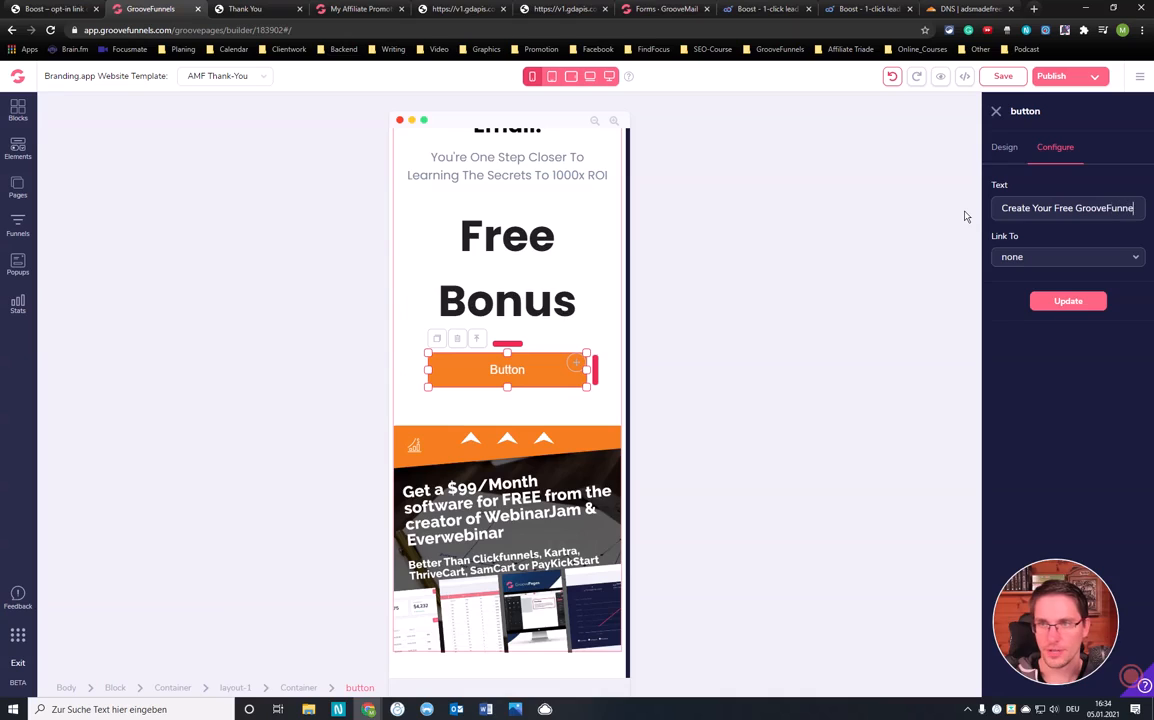
text(eate Your Free GrooveFunnels)
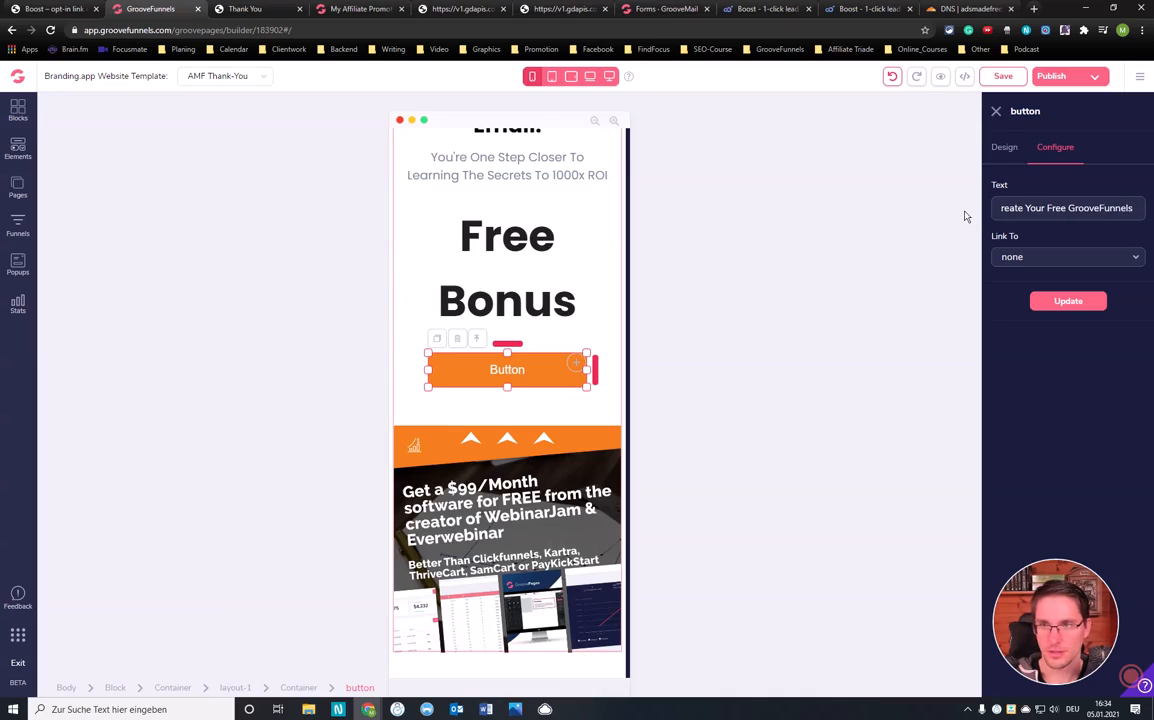
key(BackSpace)
key(BackSpace)
key(BackSpace)
key(BackSpace)
key(BackSpace)
key(BackSpace)
key(BackSpace)
key(BackSpace)
key(BackSpace)
key(BackSpace)
key(BackSpace)
key(BackSpace)
key(BackSpace)
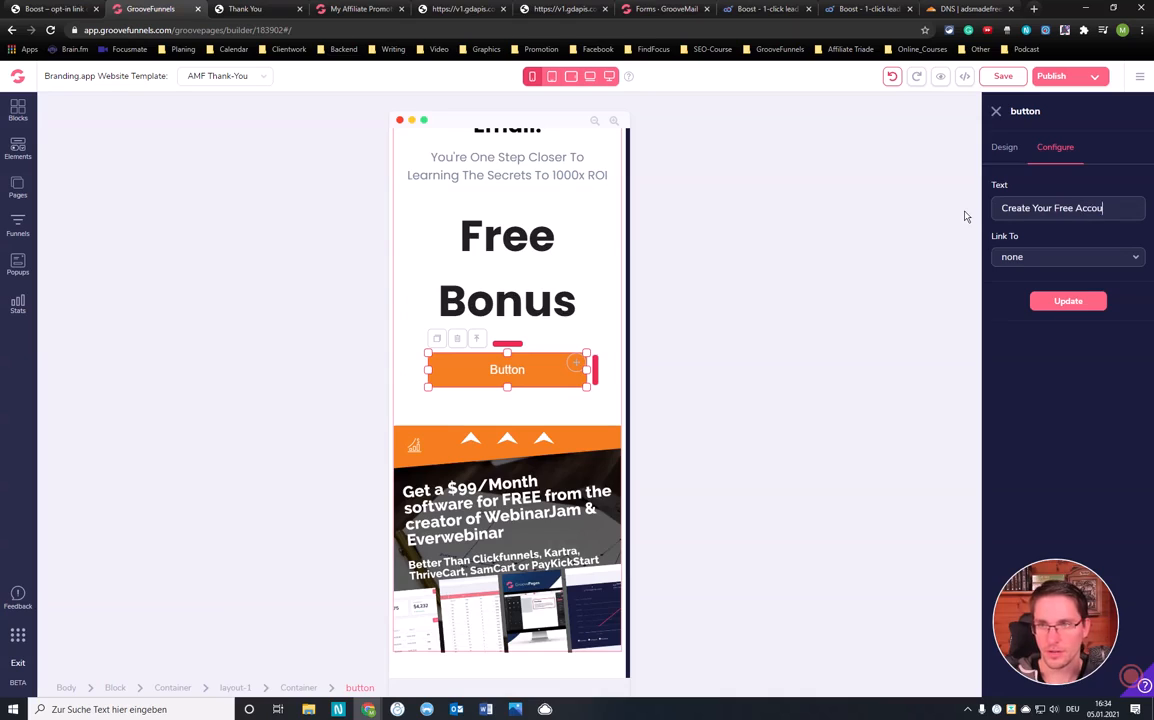
Set the button's Link To type to URL
click(1047, 264)
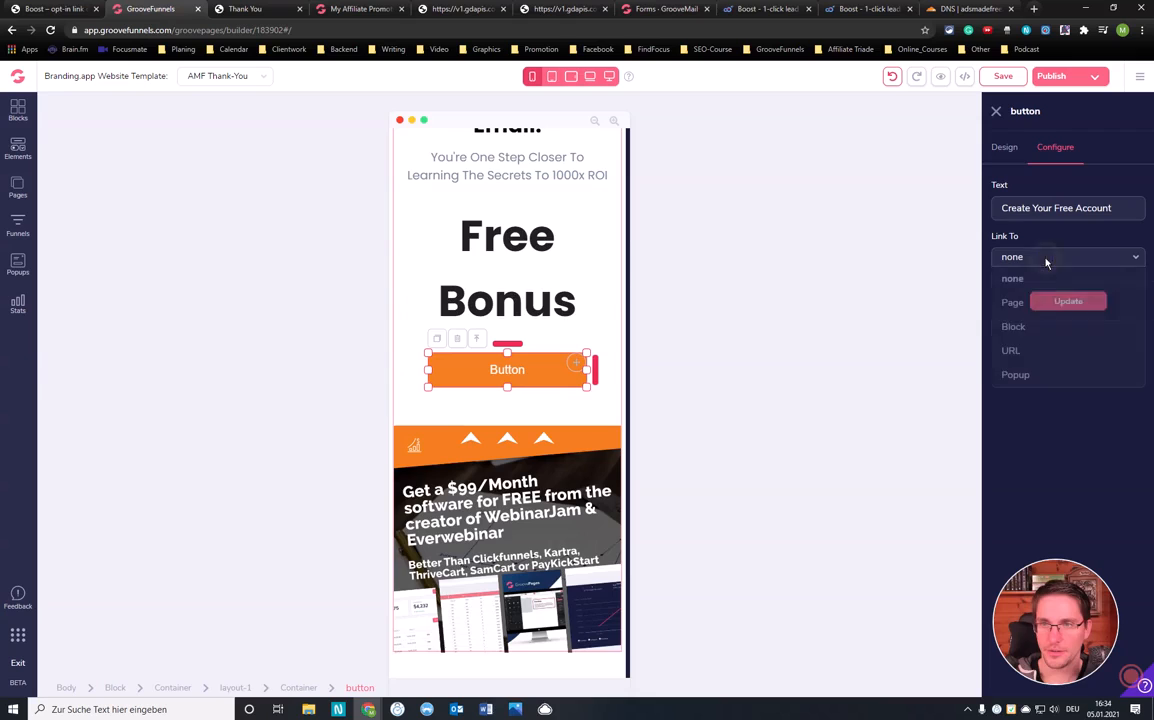
click(1017, 350)
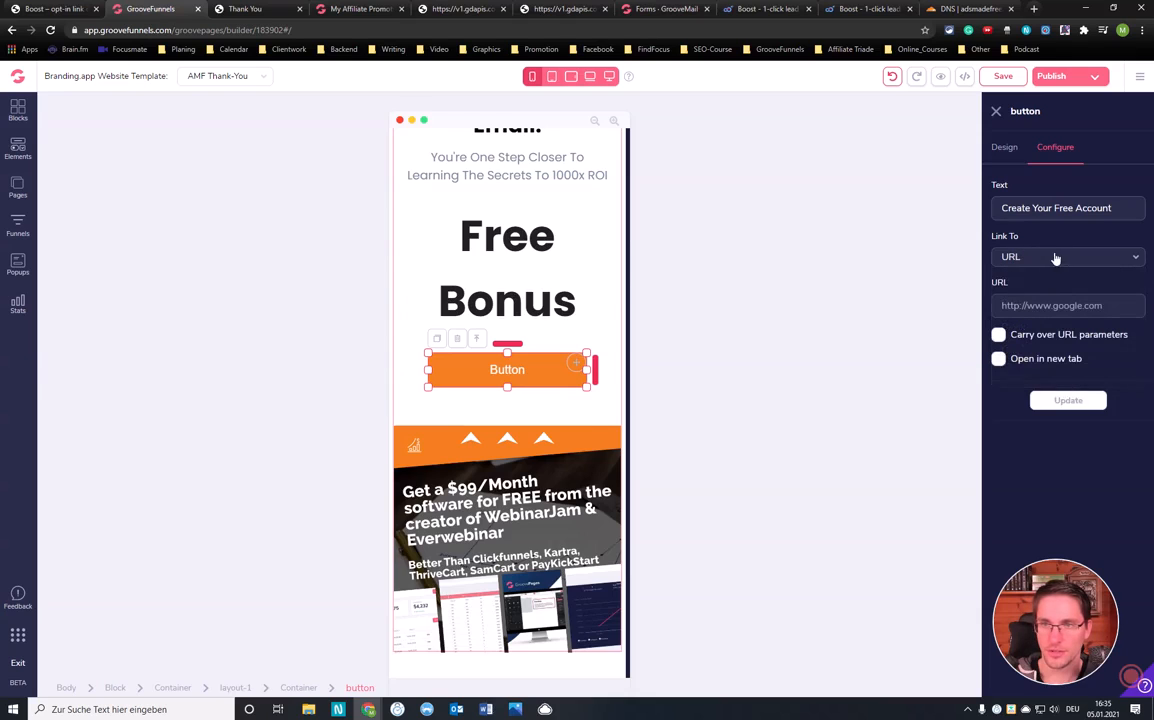
click(348, 8)
Review the GrooveFunnels Lifetime Upgrade affiliate links in GrooveSell and close the dialog
click(643, 272)
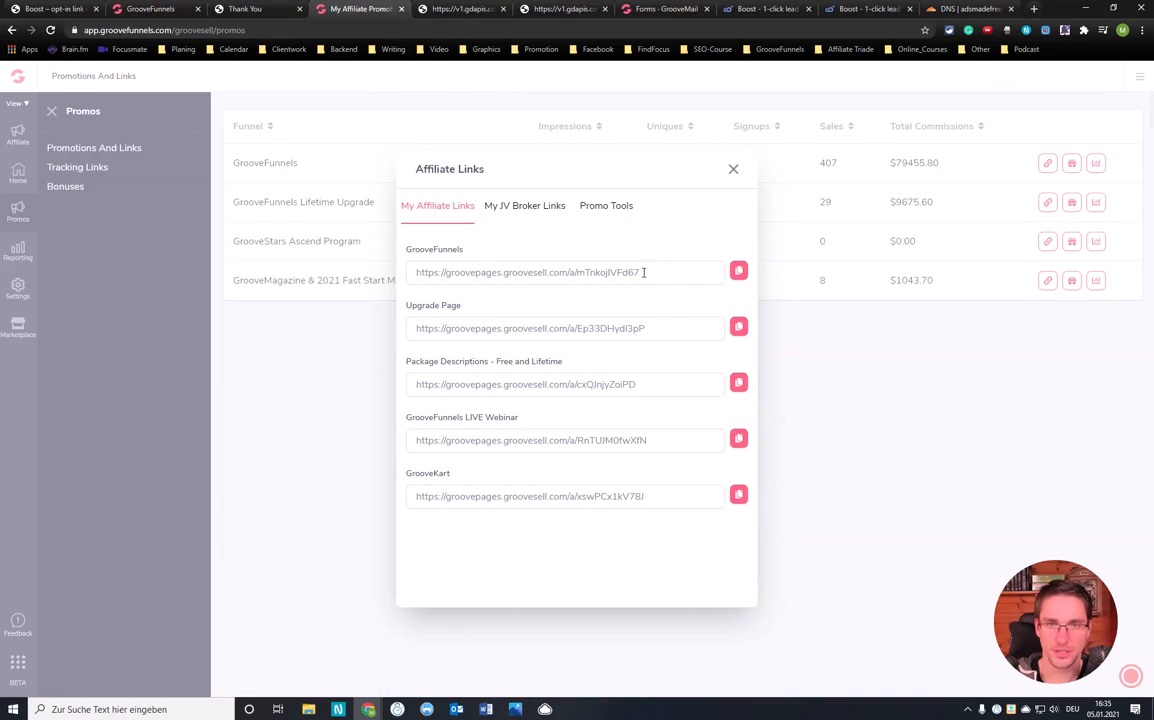
drag(643, 272, 398, 279)
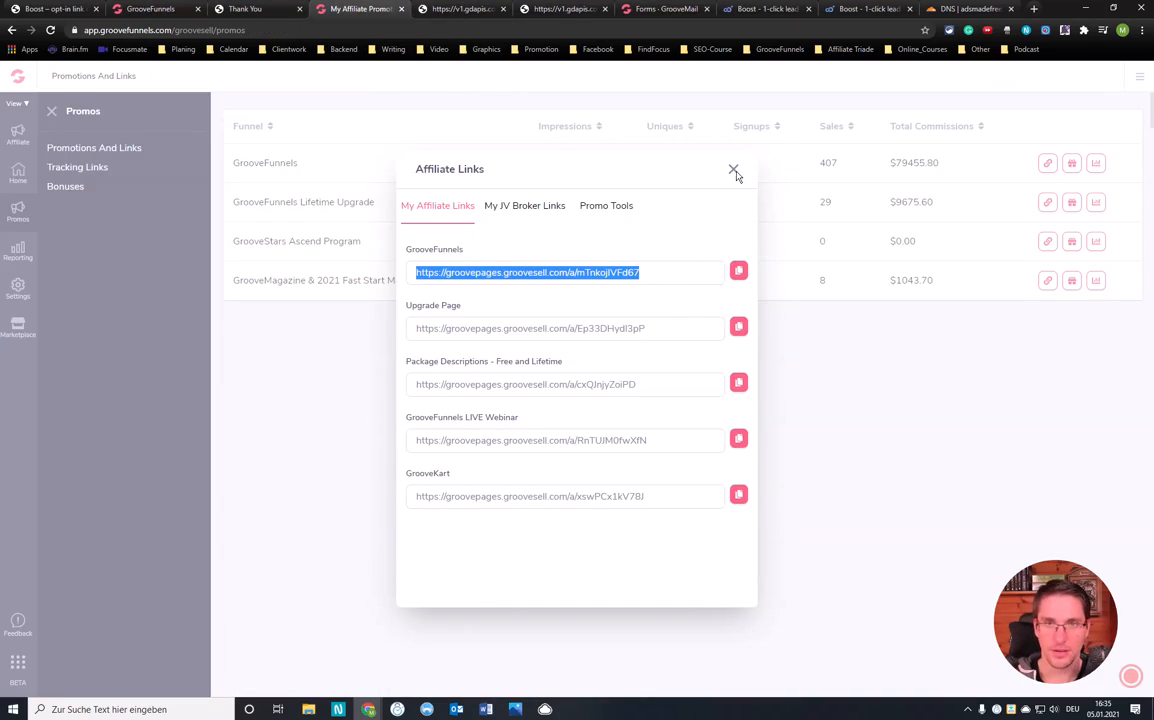
click(734, 171)
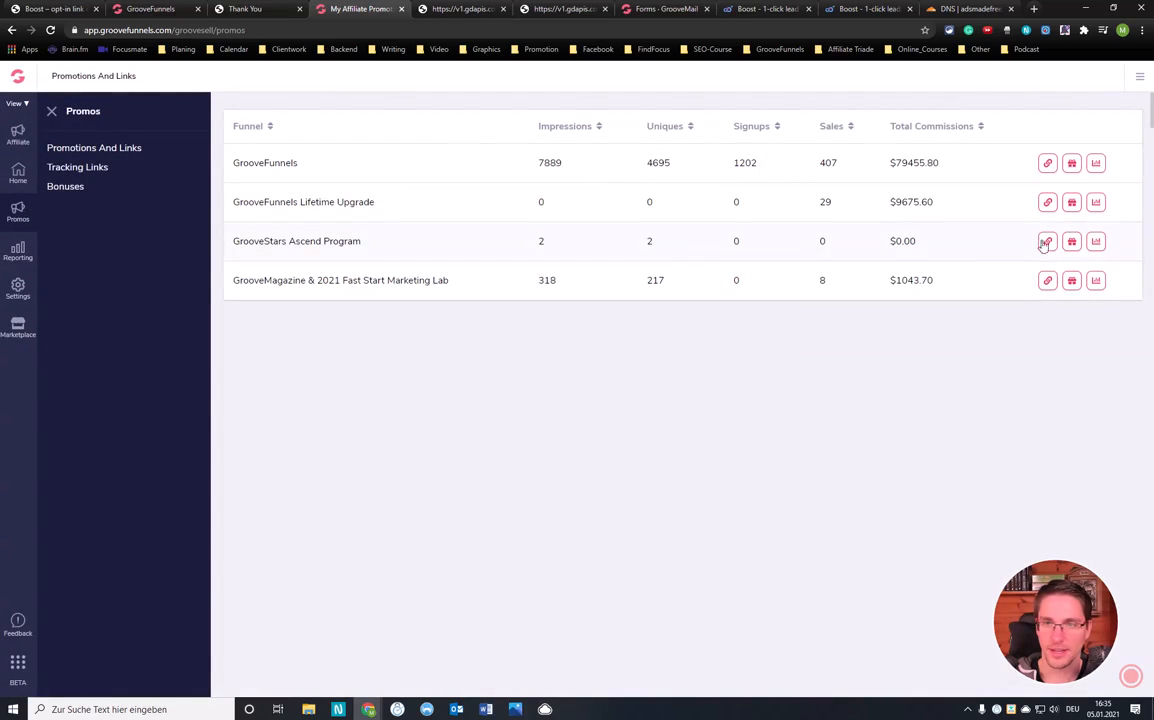
click(1047, 203)
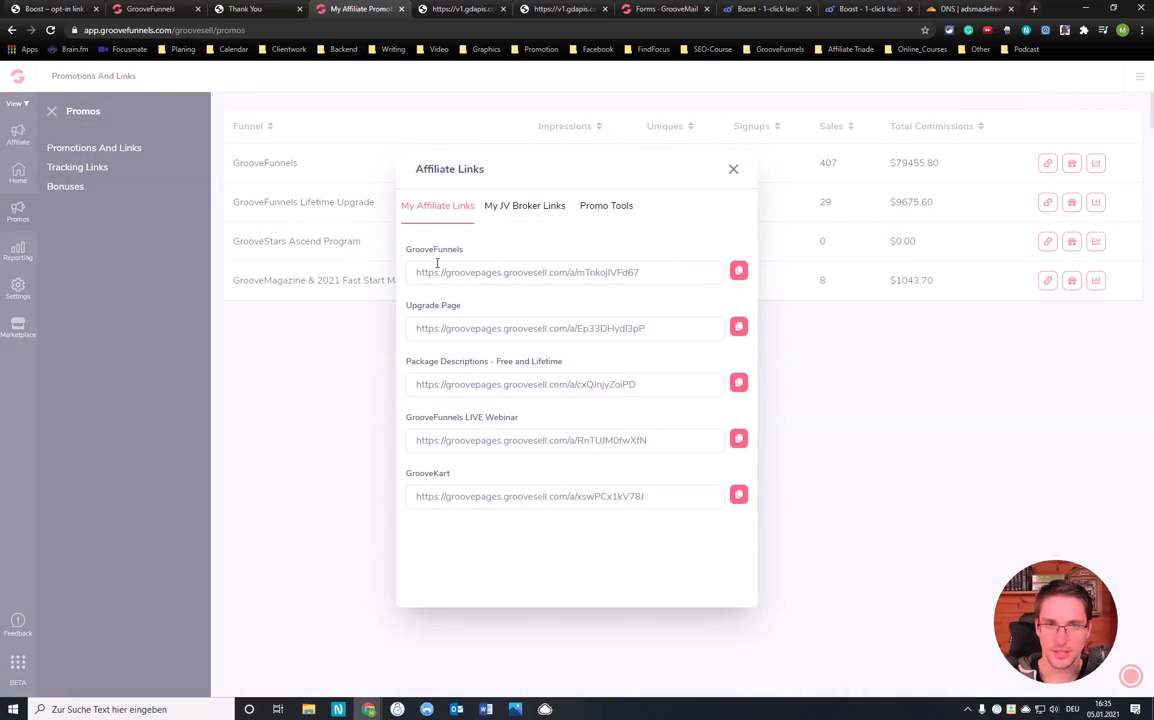
click(735, 170)
Paste the copied getcloudapp link into the button's URL field in the builder
click(256, 6)
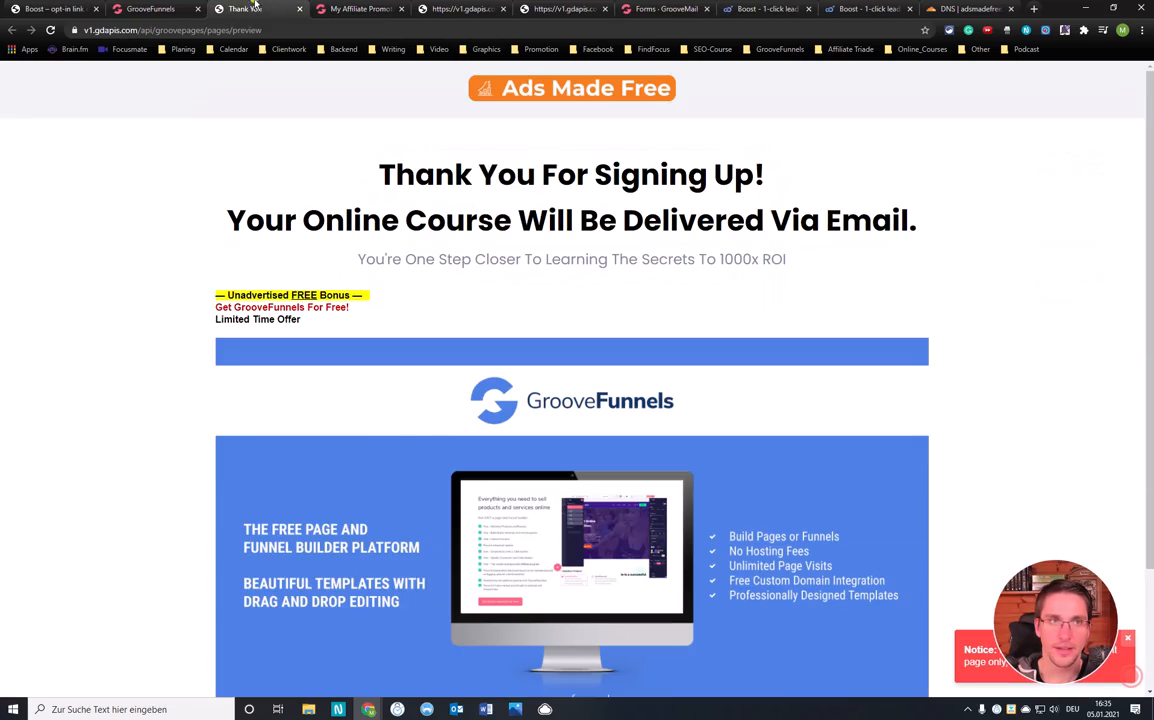
click(152, 8)
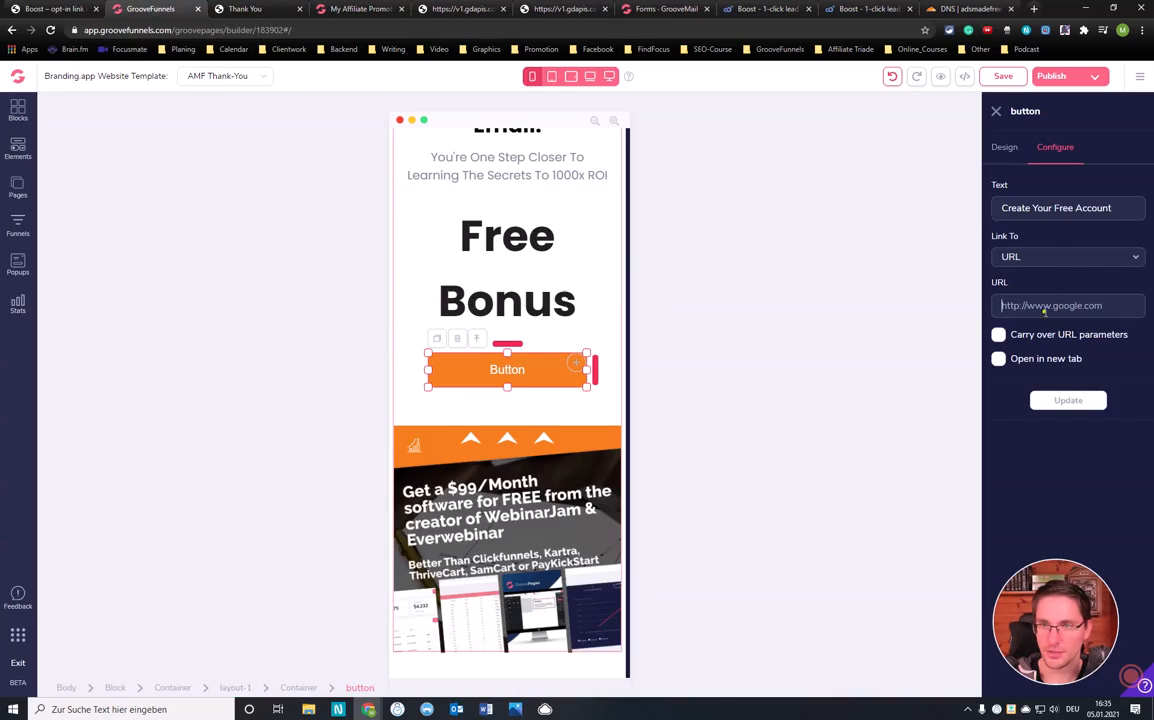
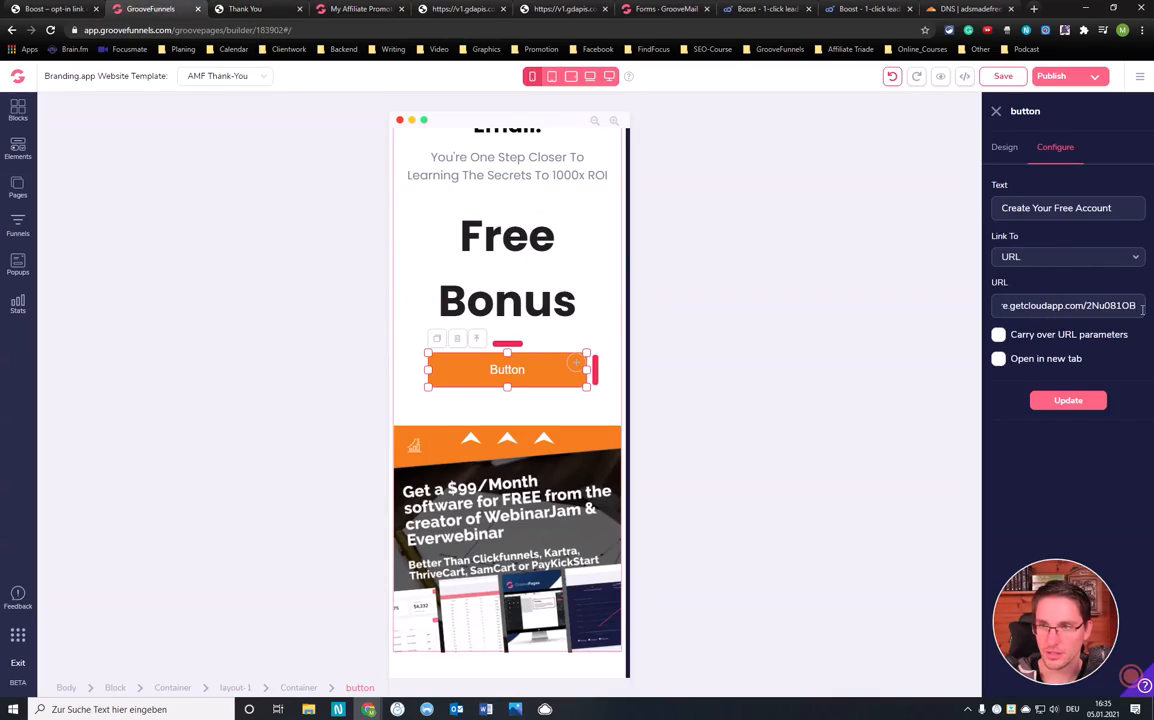
click(340, 8)
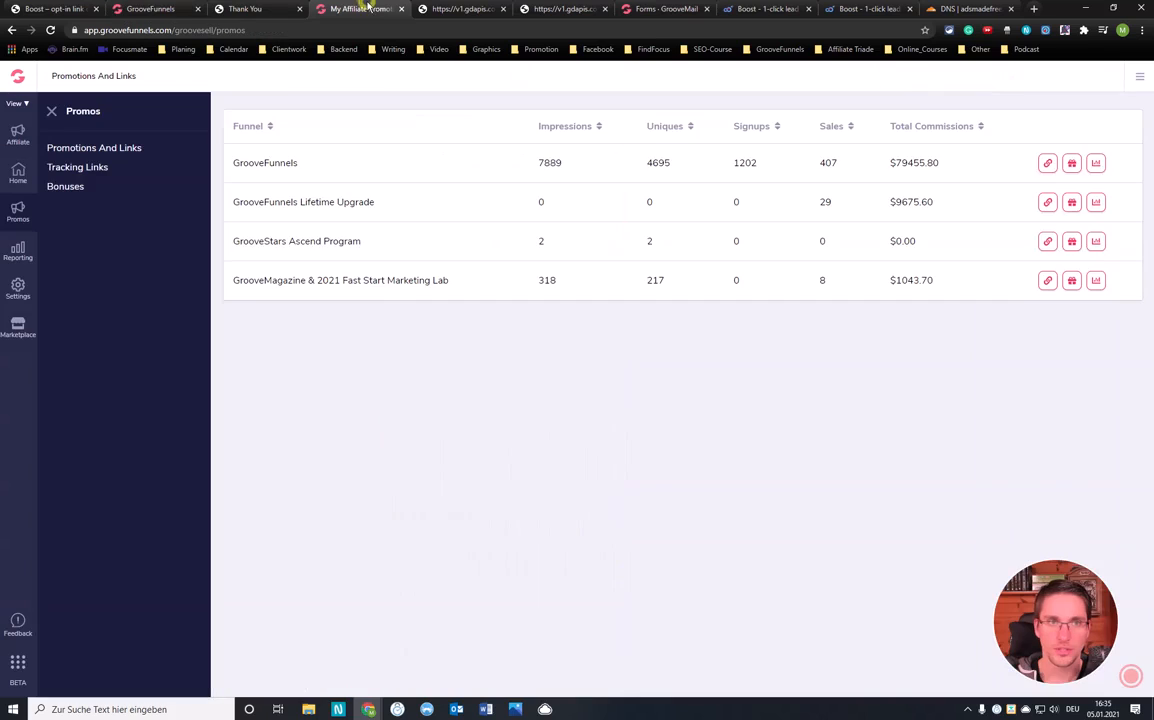
click(1045, 242)
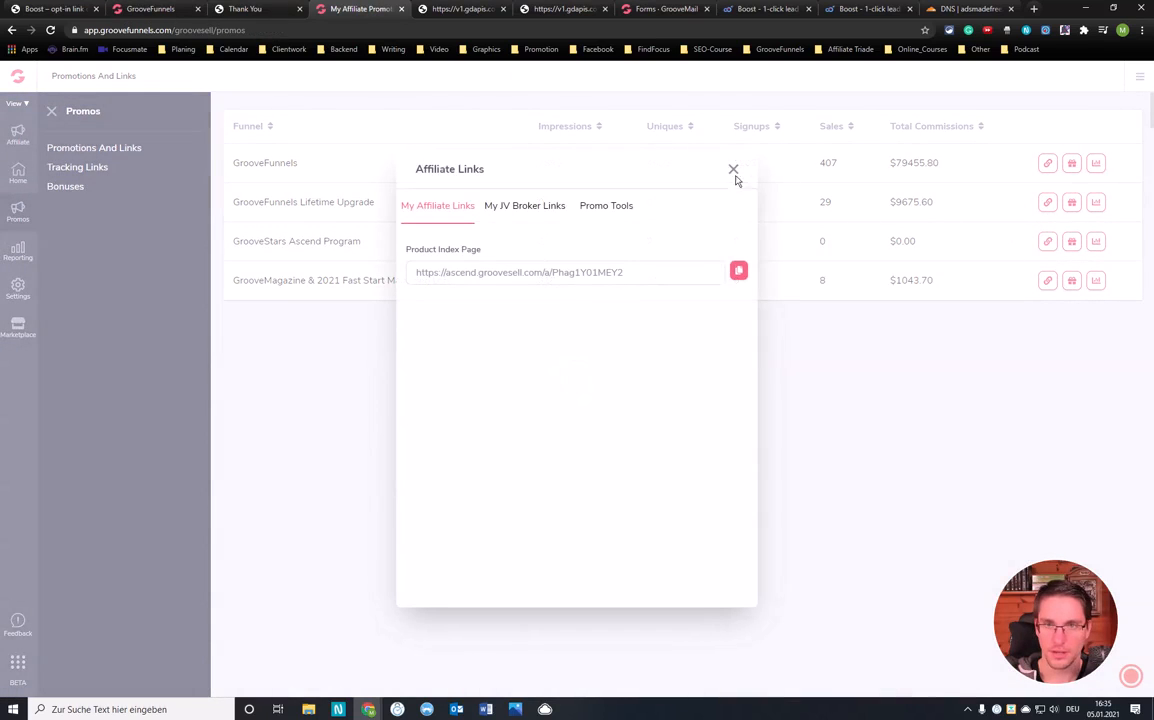
Copy the main GrooveFunnels affiliate link from the Lifetime Upgrade links dialog
click(733, 170)
click(1047, 201)
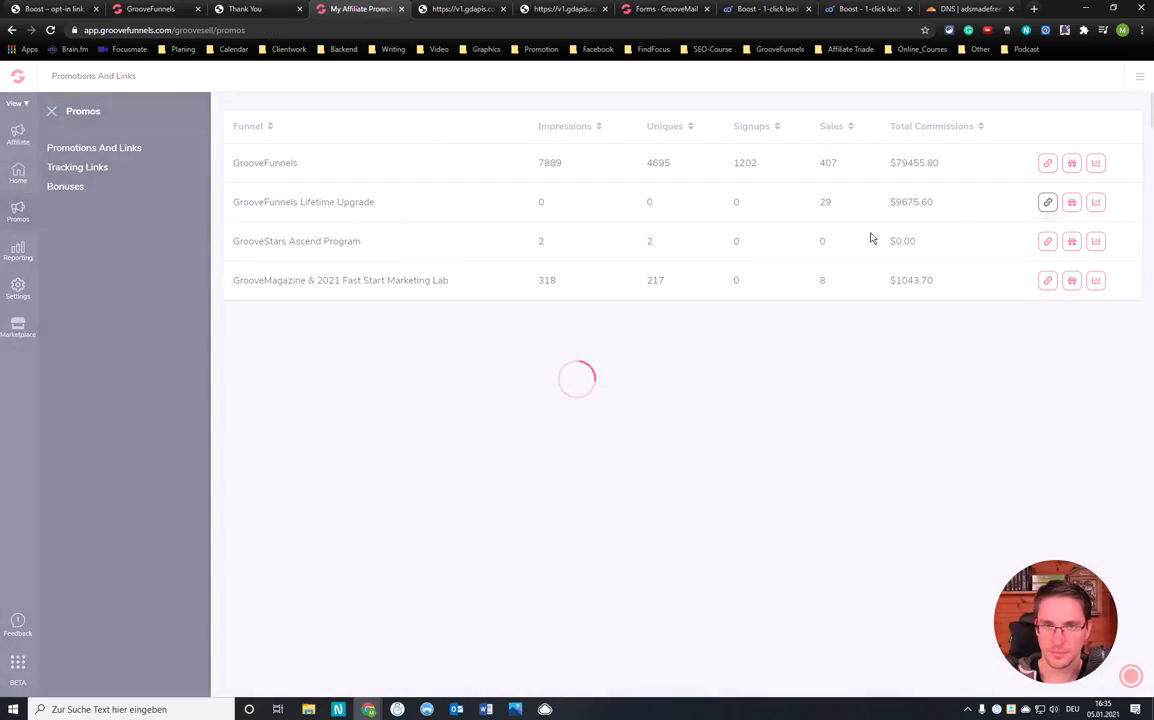
click(654, 268)
click(737, 270)
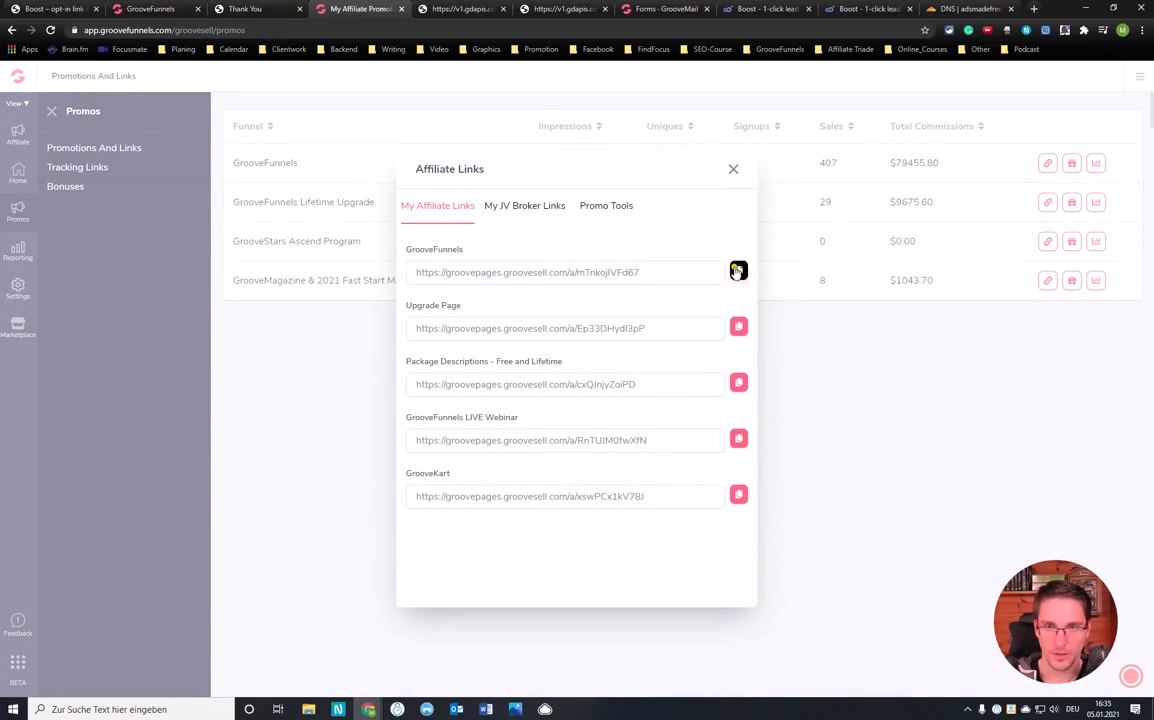
click(245, 9)
click(141, 8)
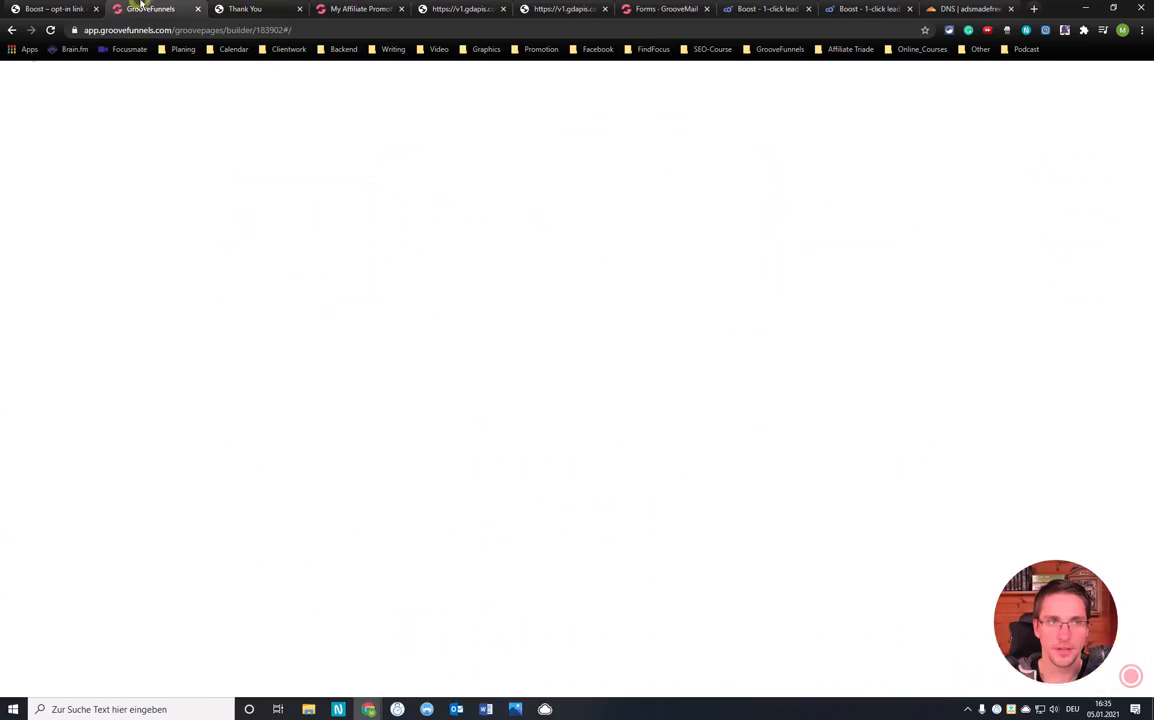
Replace the getcloudapp URL with the GrooveFunnels affiliate link and apply the update
click(1012, 304)
key(ctrl+a)
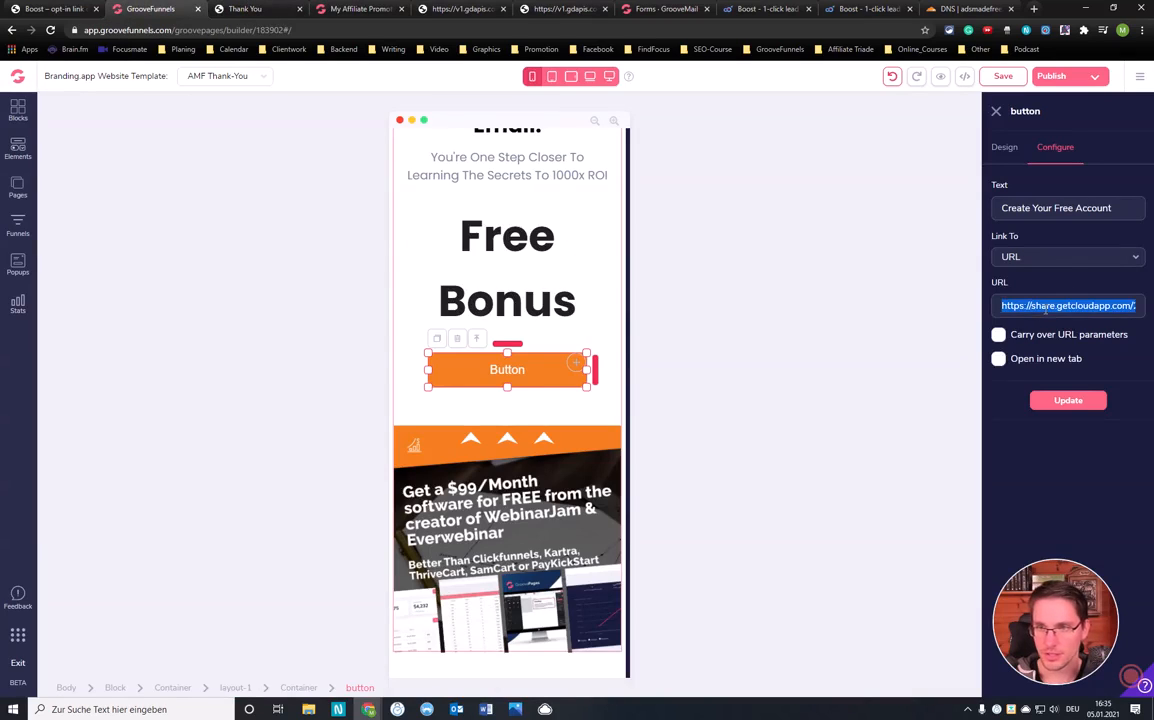
key(BackSpace)
key(ctrl+v)
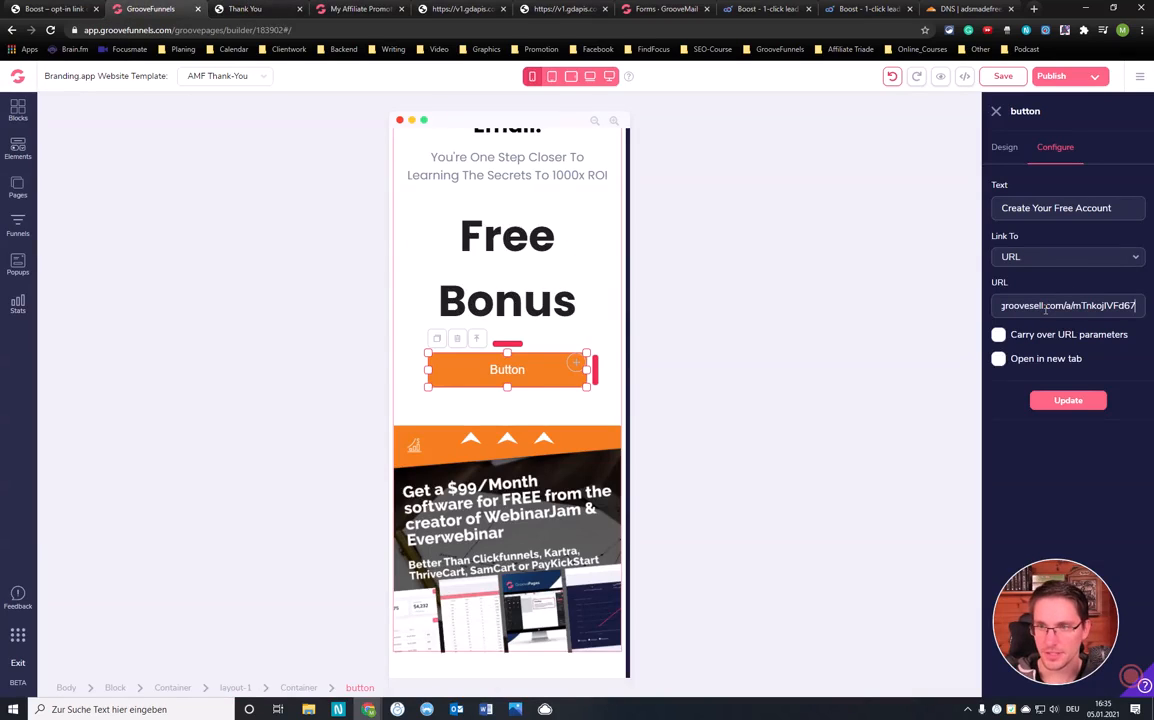
click(1068, 402)
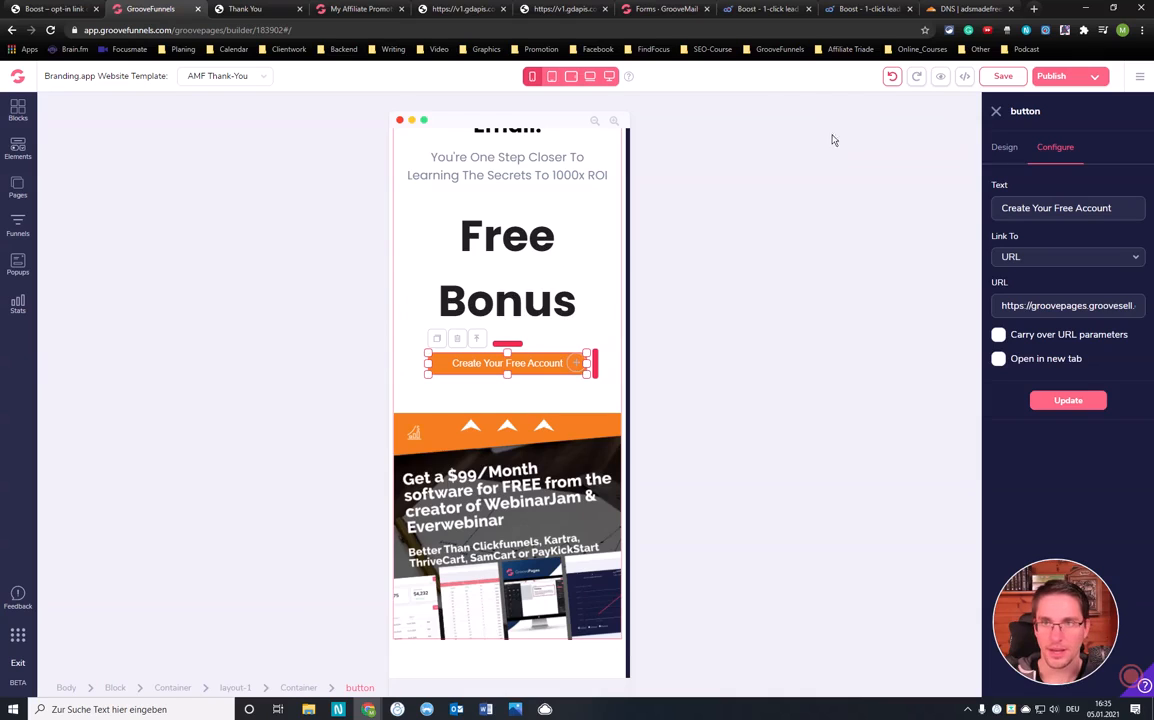
scroll(547, 367, up, 2)
scroll(547, 367, up, 1)
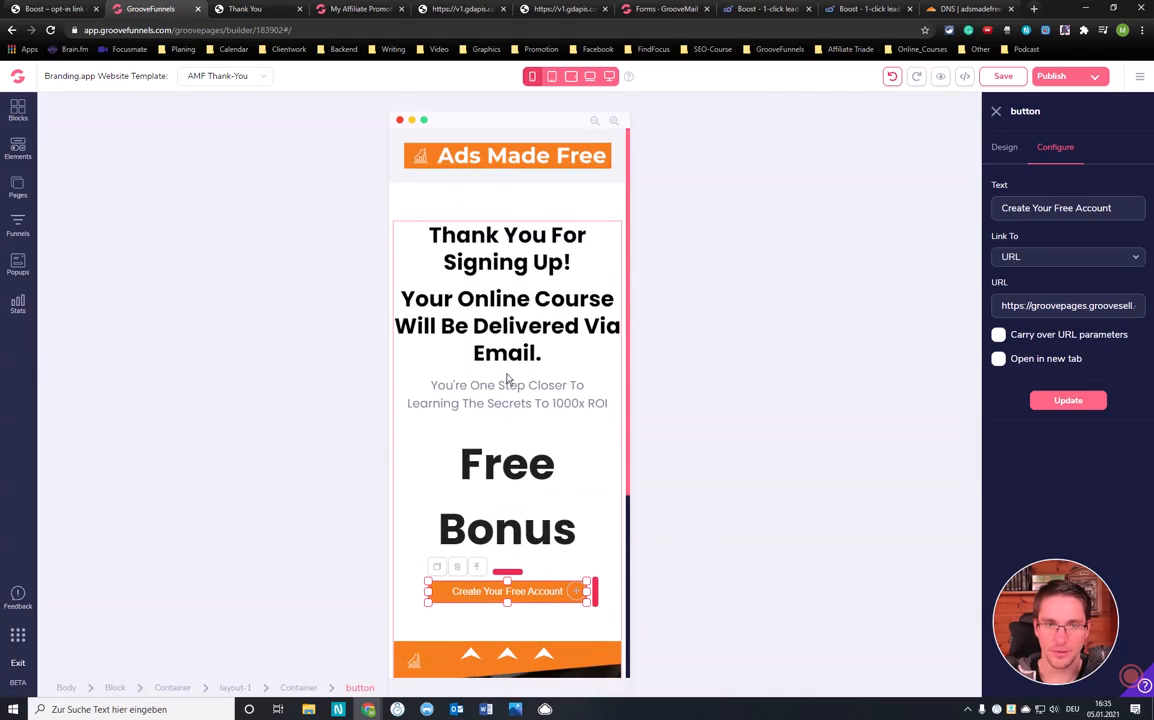
scroll(507, 386, down, 1)
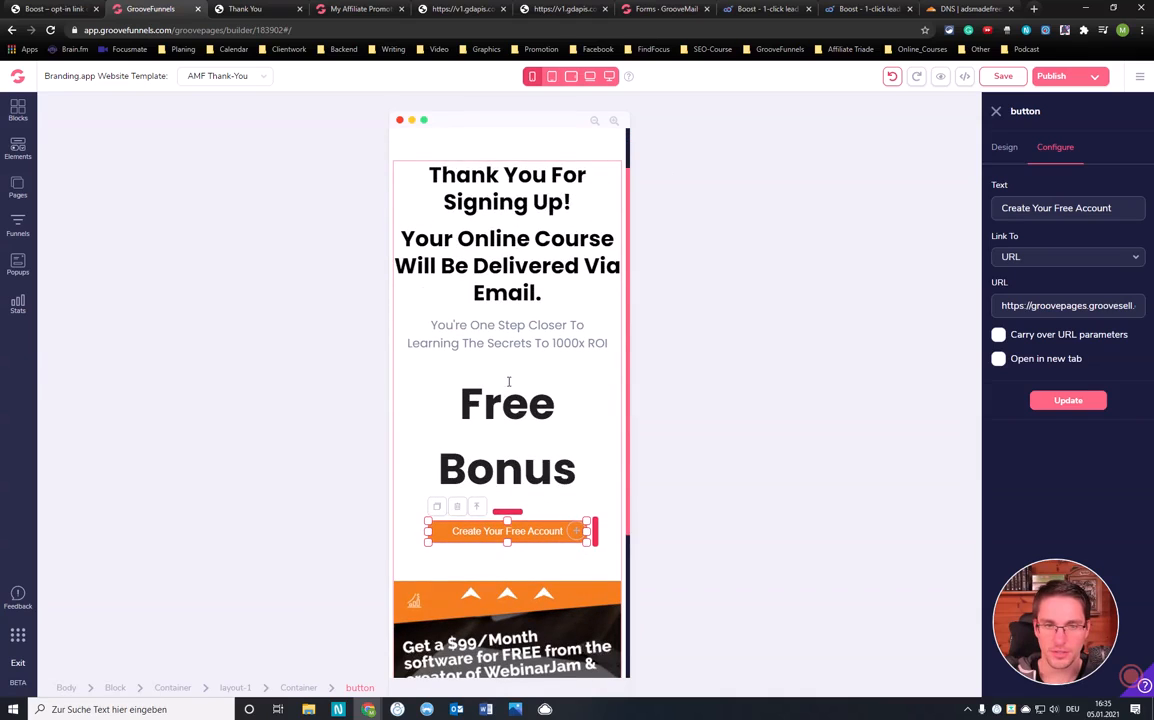
scroll(510, 376, down, 2)
Change the heading text from 'Free Bonus' to 'Bonus Software For Free'
click(567, 345)
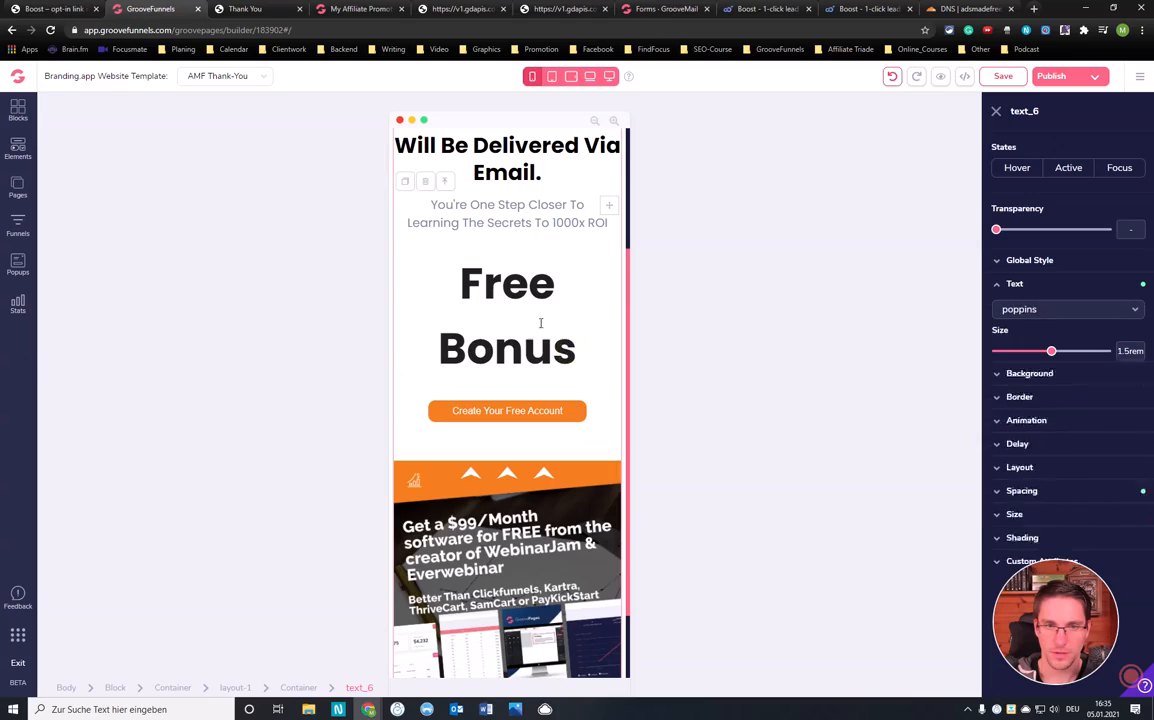
drag(461, 283, 556, 283)
key(BackSpace)
click(580, 286)
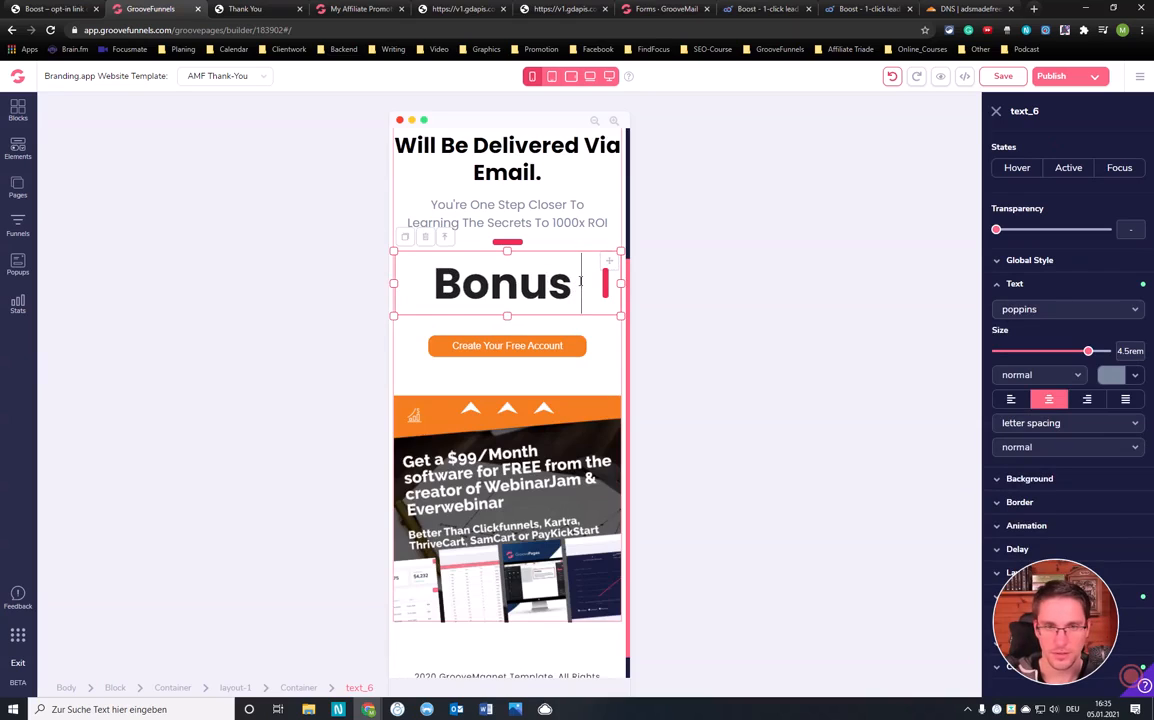
text(Software)
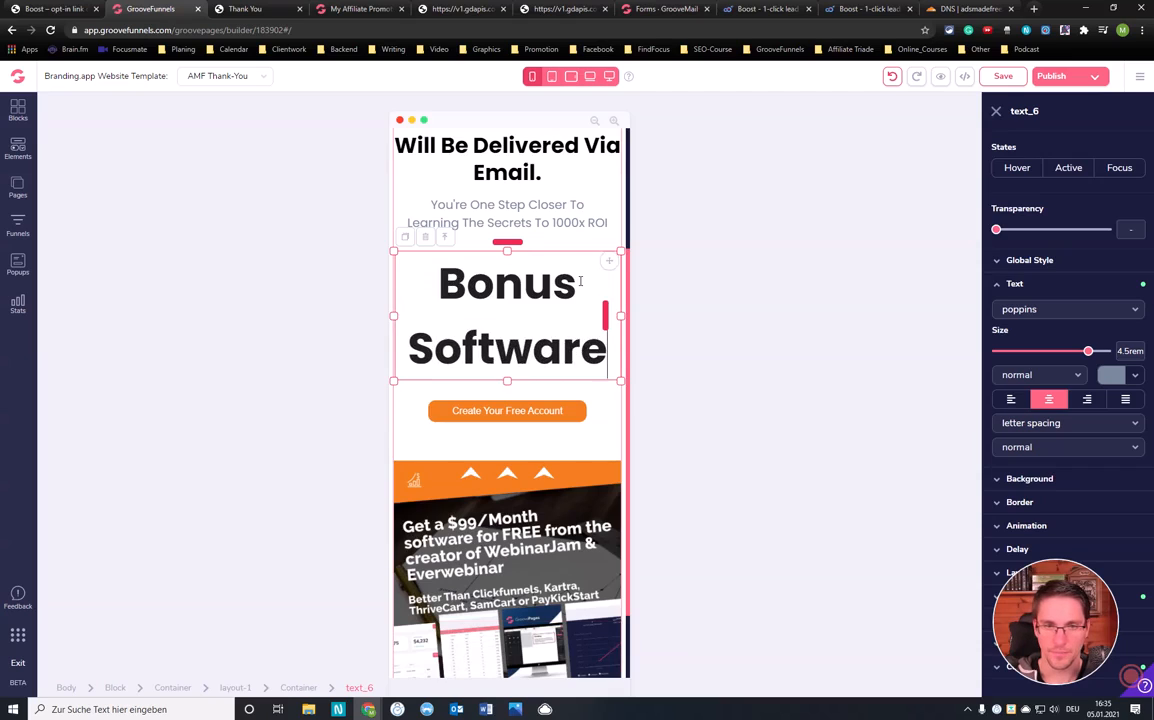
text( For Free)
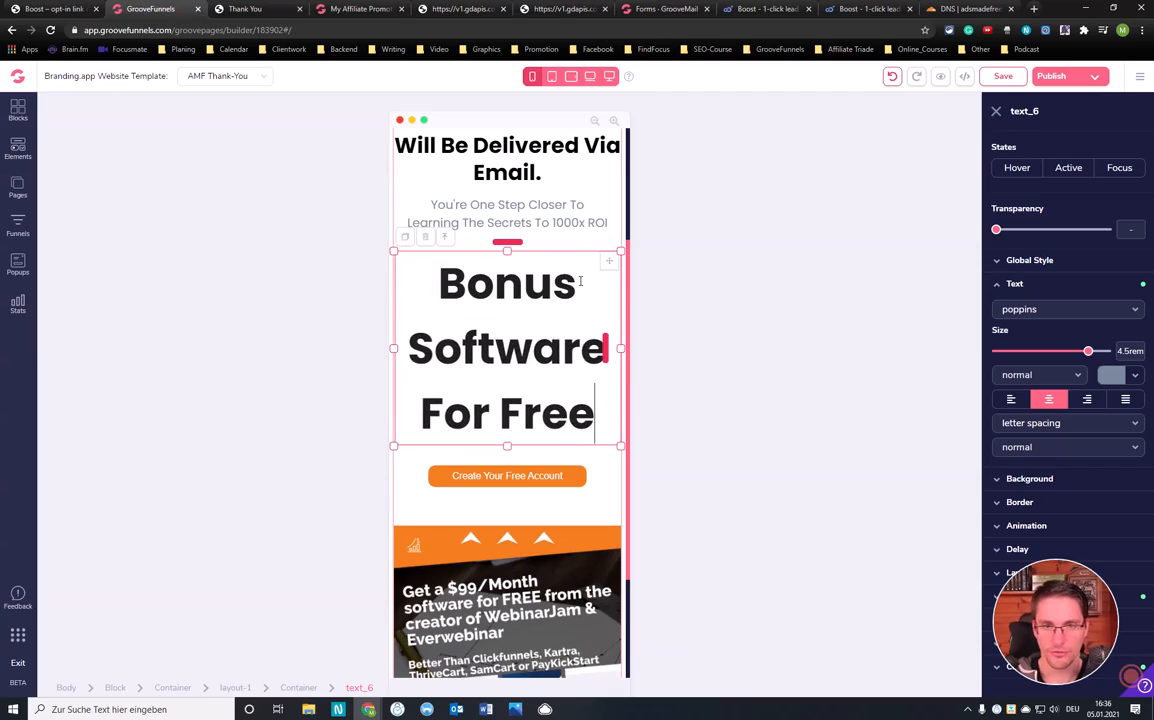
Shrink the whole heading text to 3rem
drag(400, 249, 597, 420)
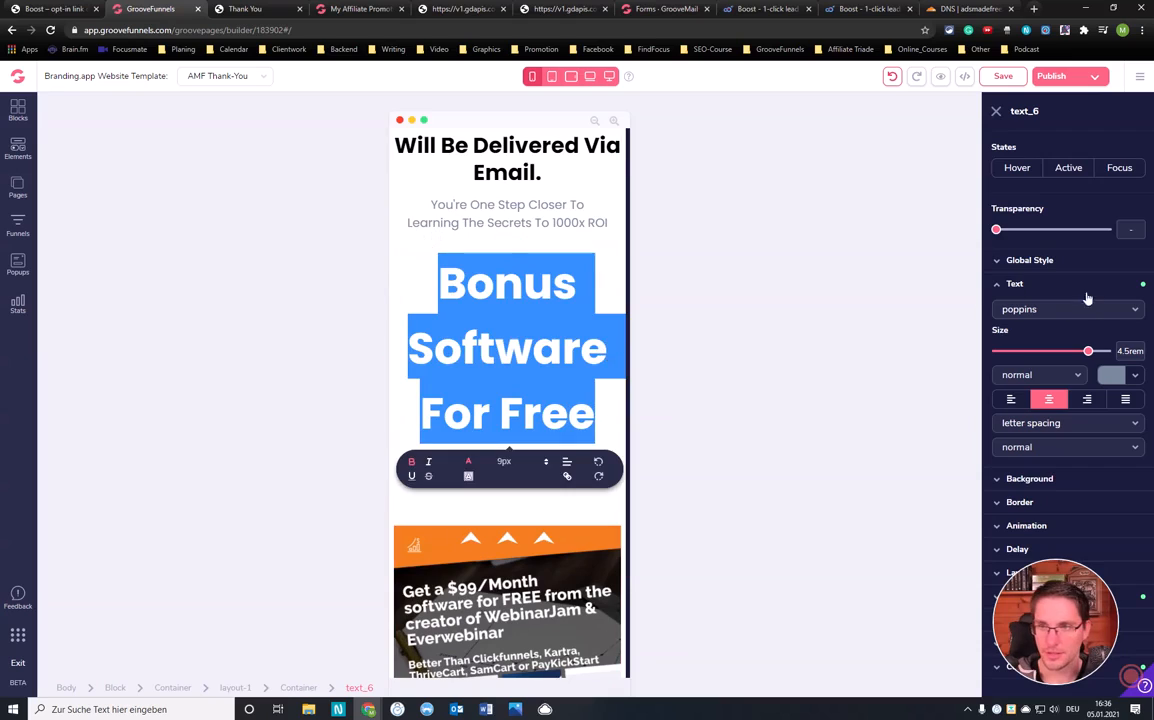
drag(1090, 353, 1078, 354)
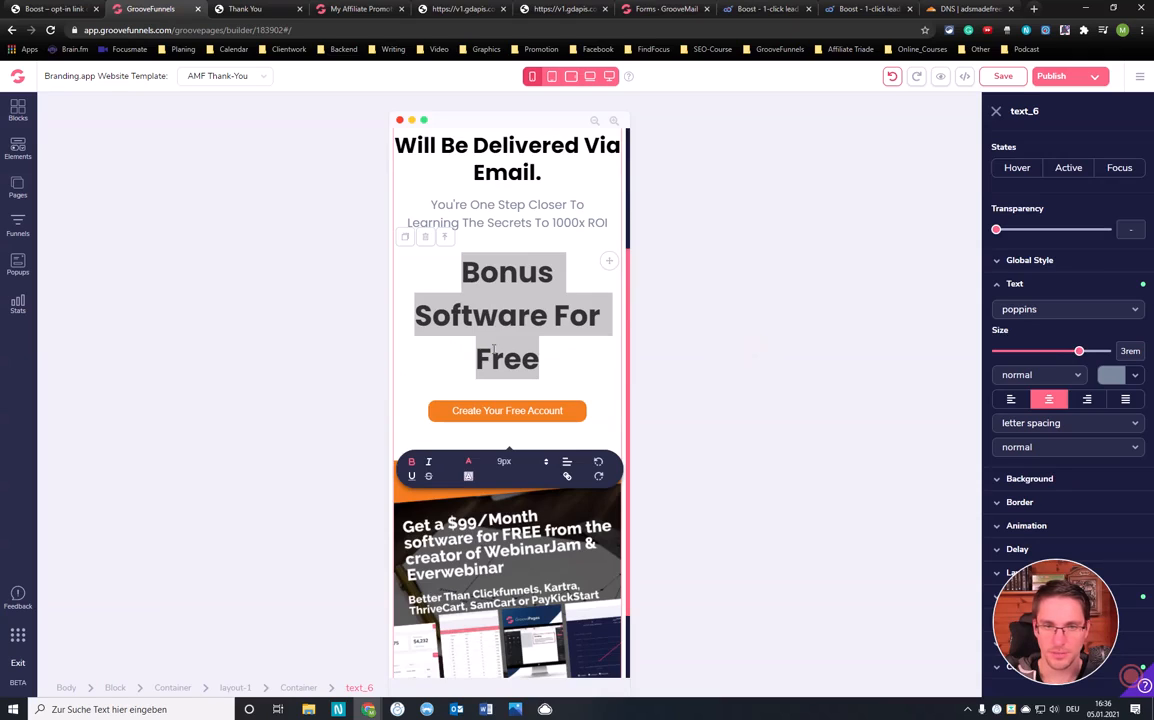
click(579, 377)
scroll(562, 371, down, 2)
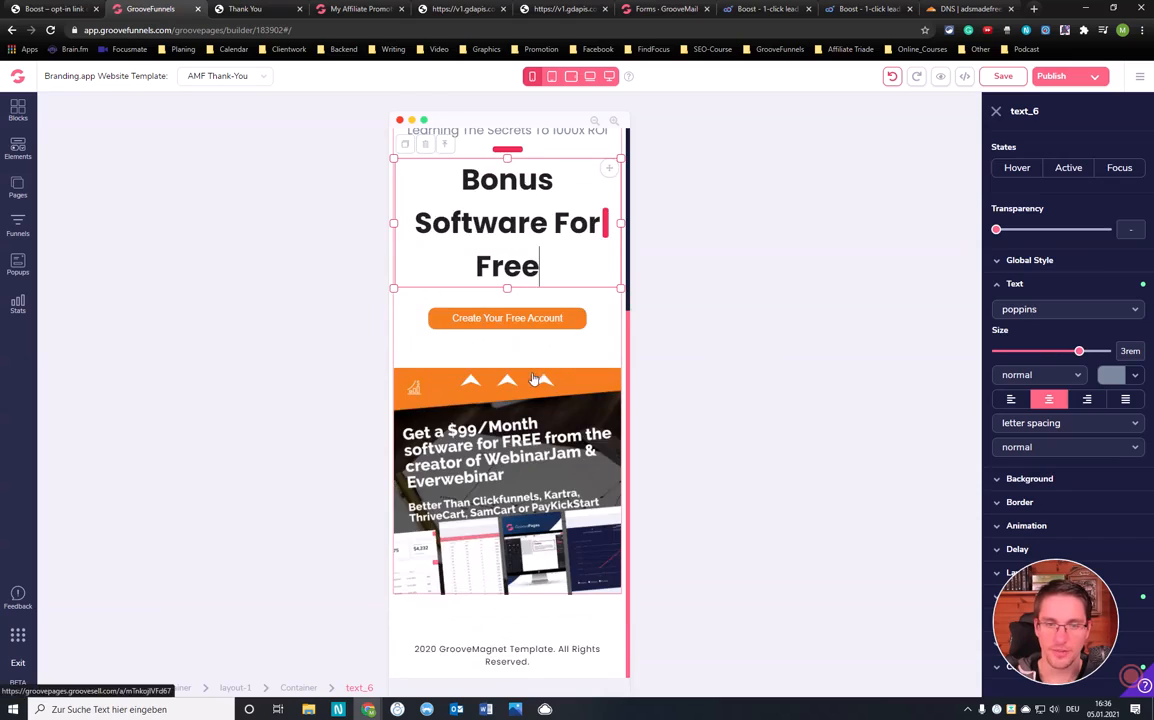
scroll(533, 376, up, 4)
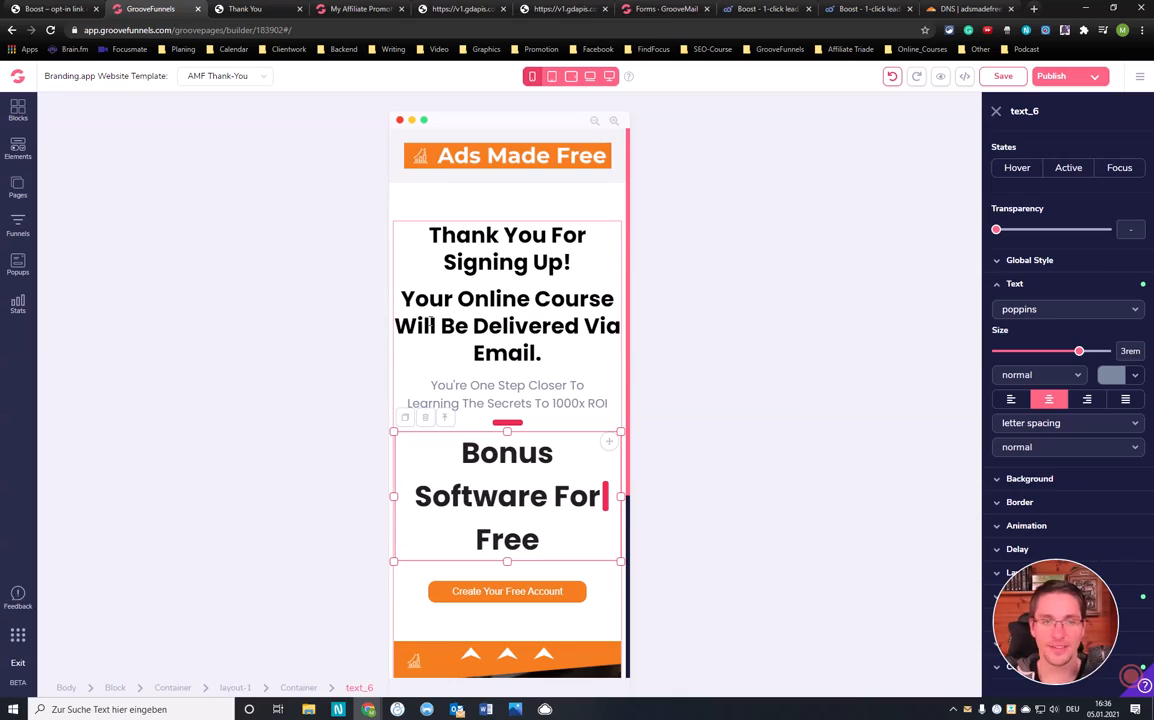
click(1058, 82)
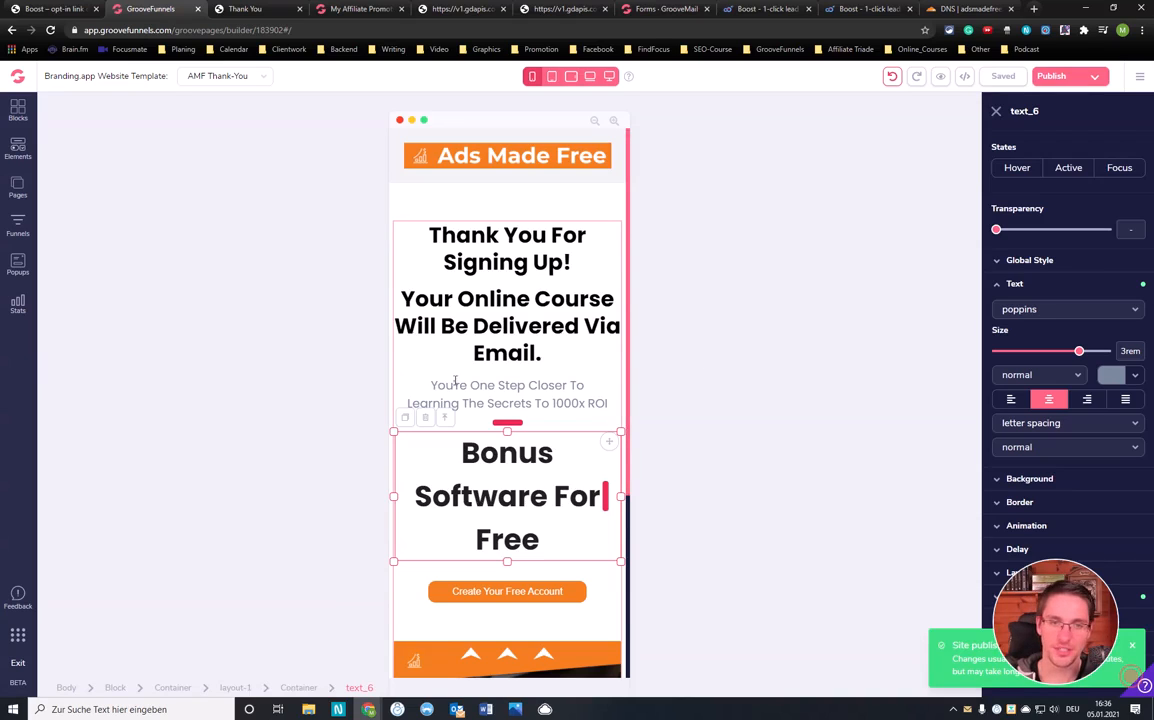
scroll(546, 337, down, 3)
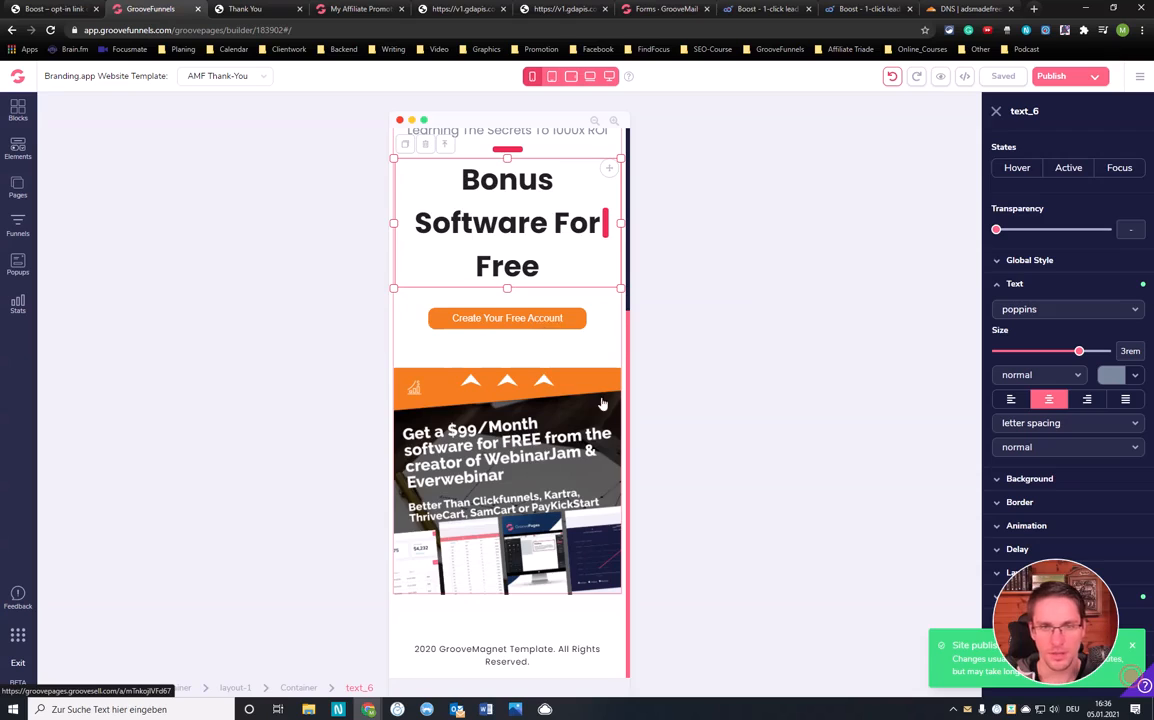
scroll(526, 356, up, 3)
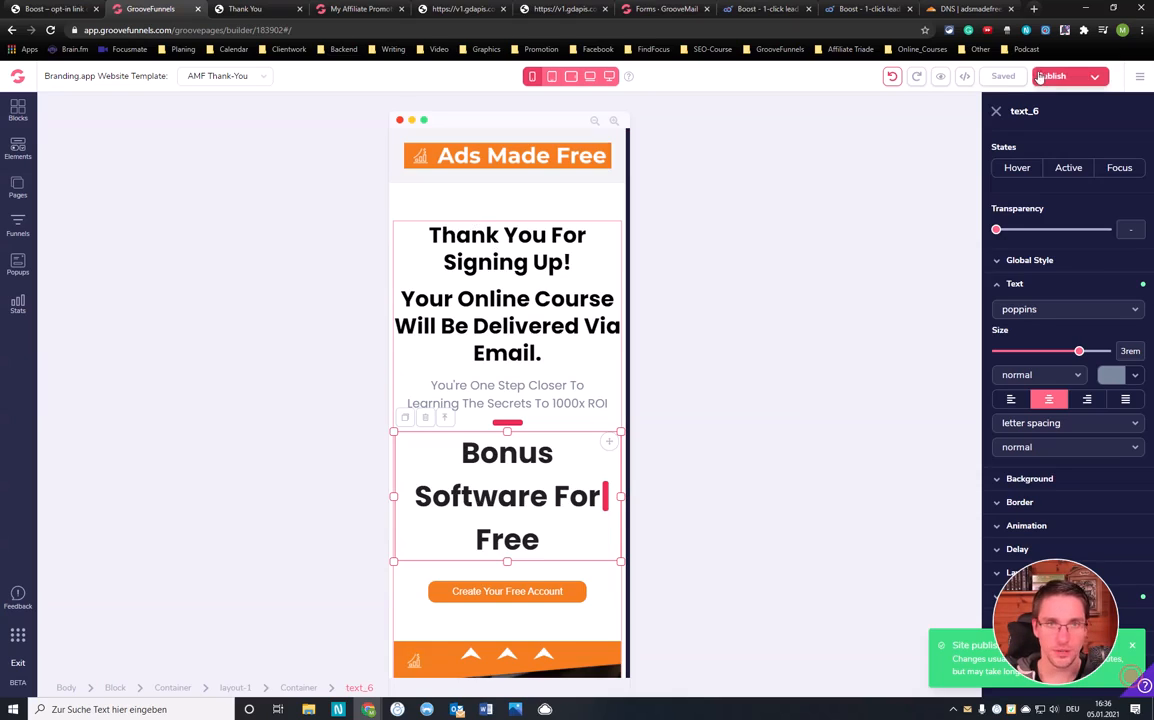
click(29, 191)
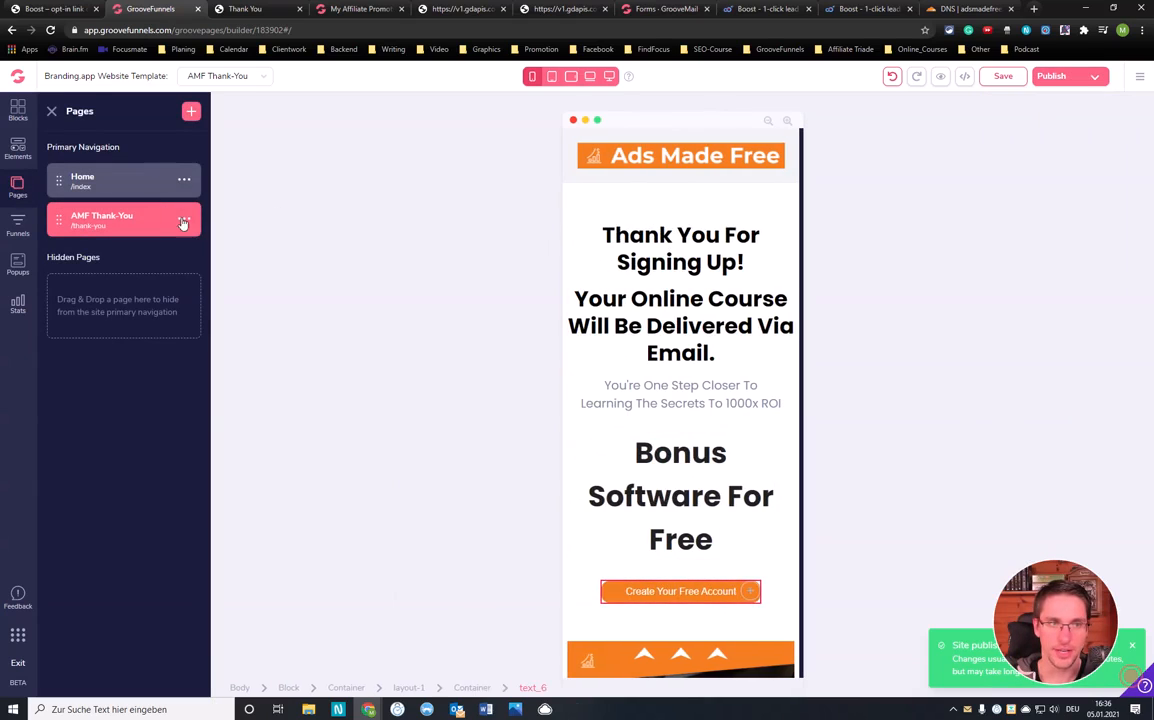
Open the AMF Thank-You page settings and publish the updated page
click(183, 223)
click(70, 250)
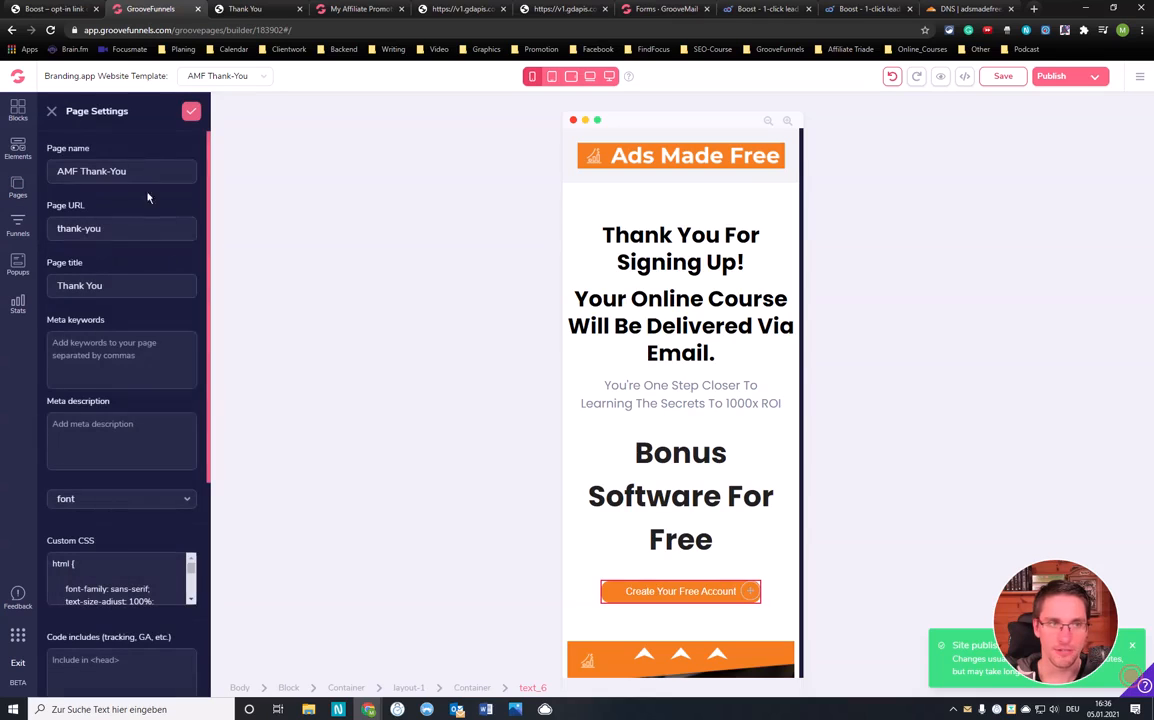
scroll(106, 250, down, 4)
scroll(104, 320, up, 4)
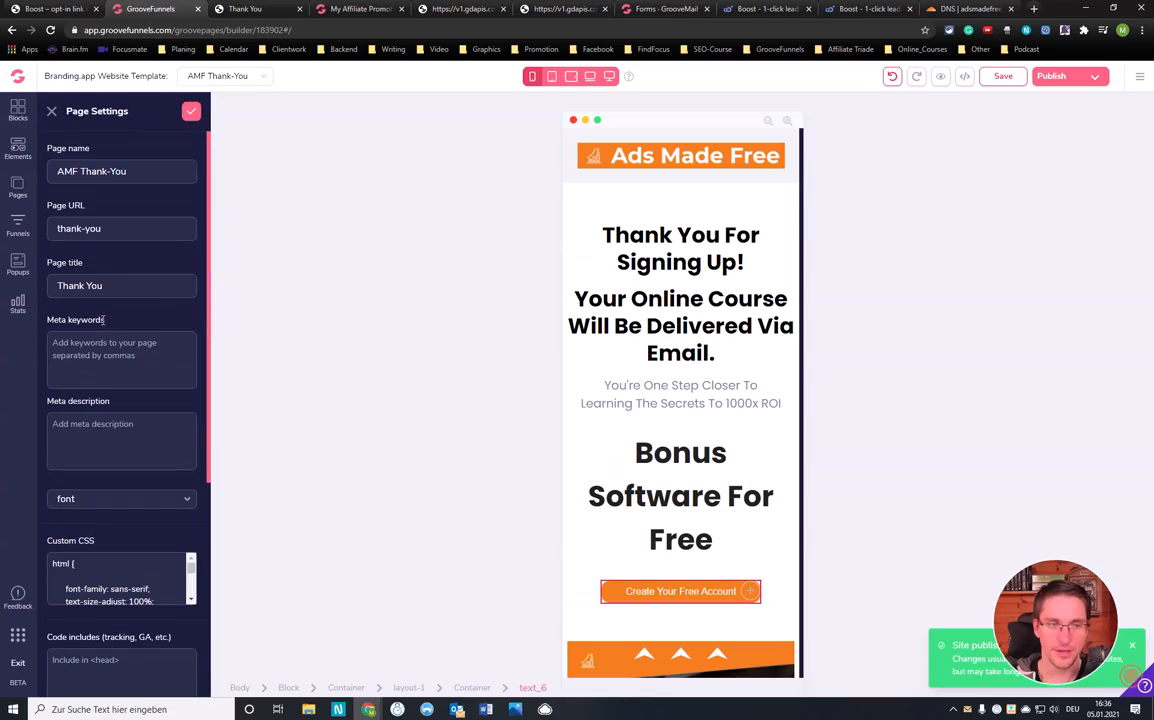
click(1051, 78)
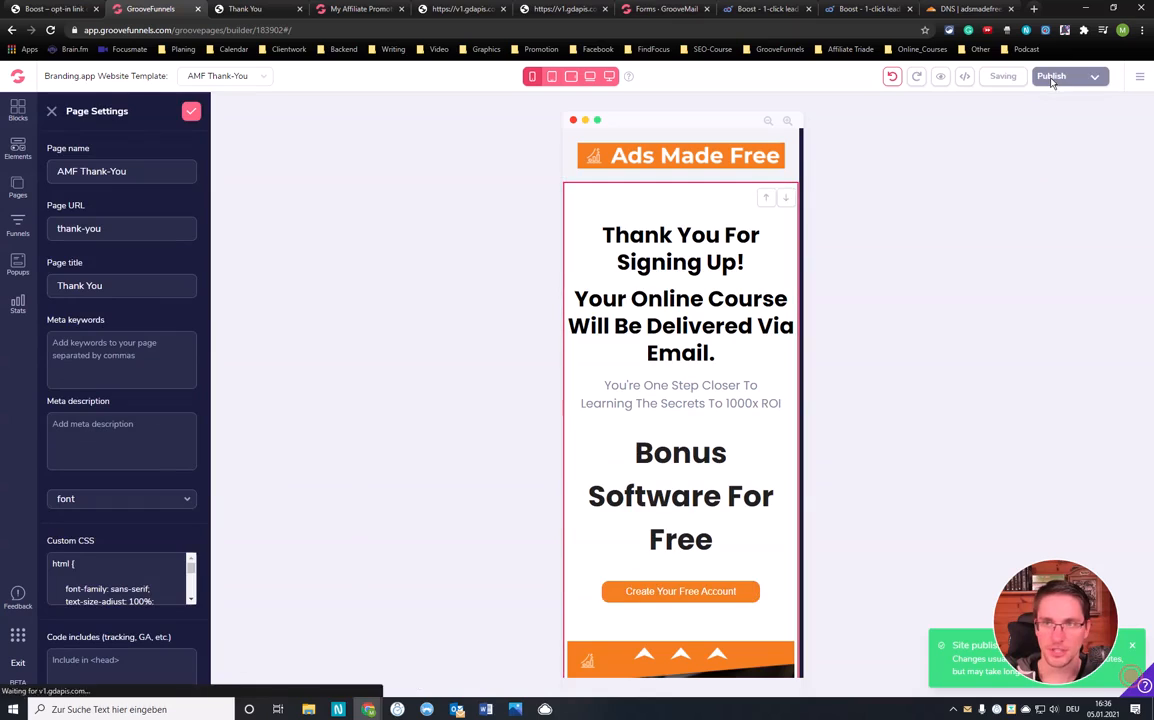
click(262, 9)
Load the live adsmadefree.com/thank-you page to check the published changes
click(292, 30)
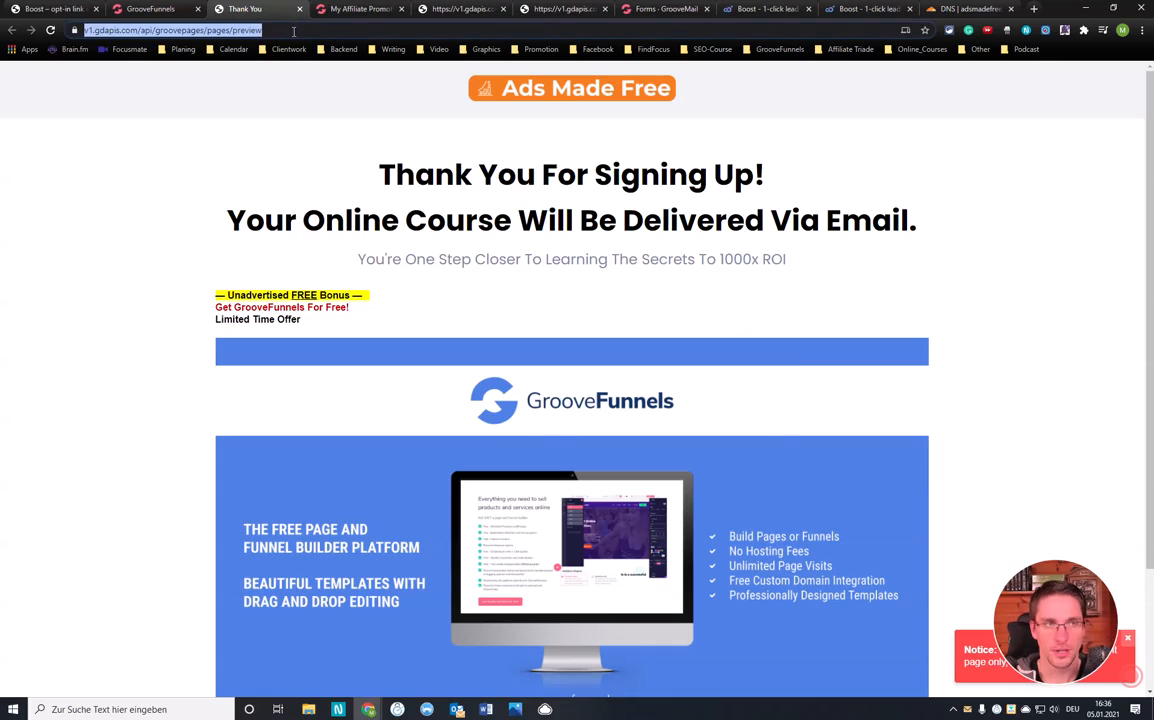
text(adsm)
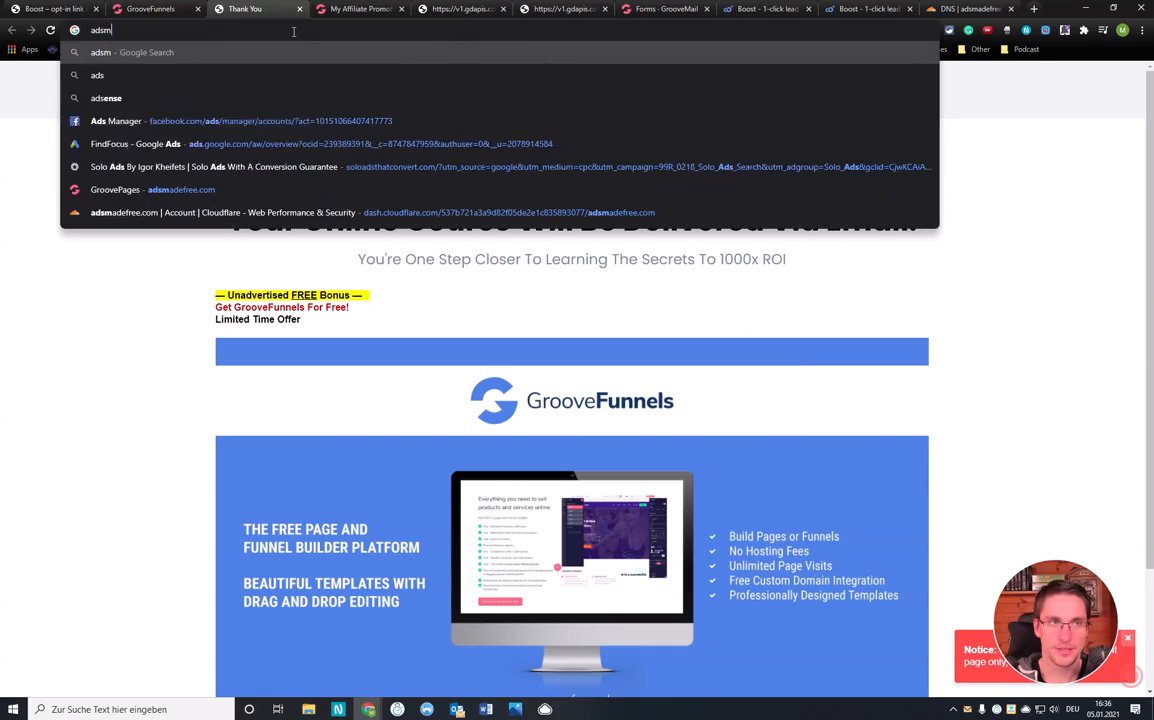
text(adef)
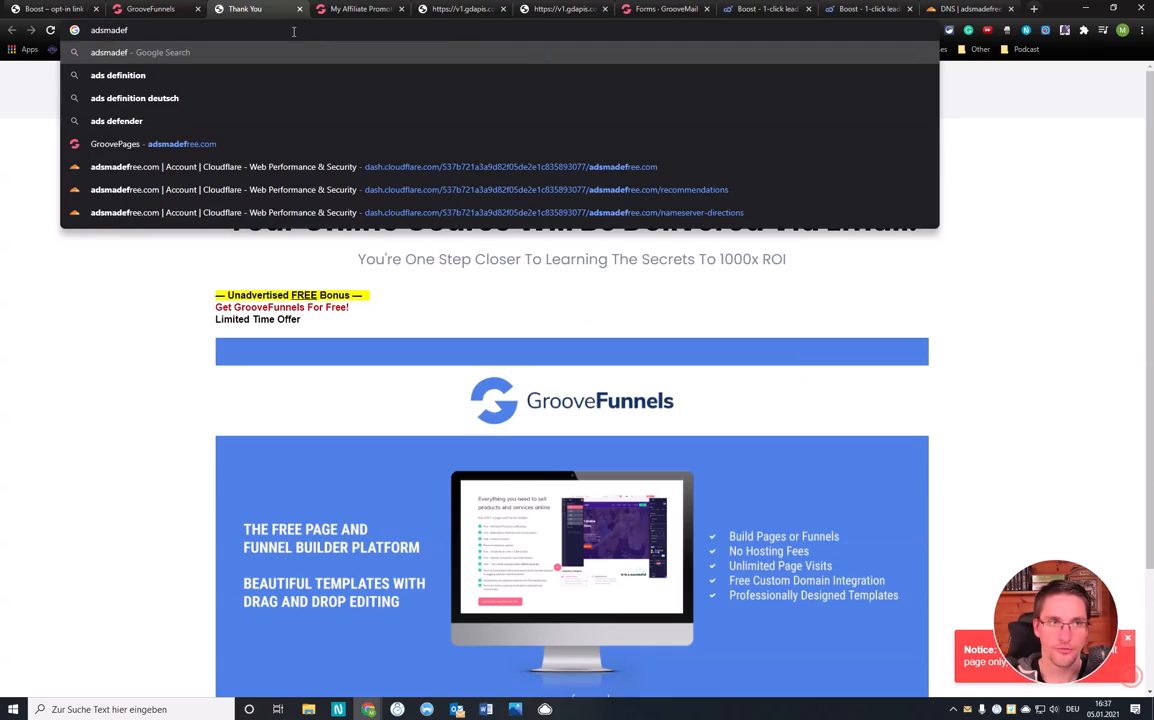
text(ree.com/)
text(thank-you)
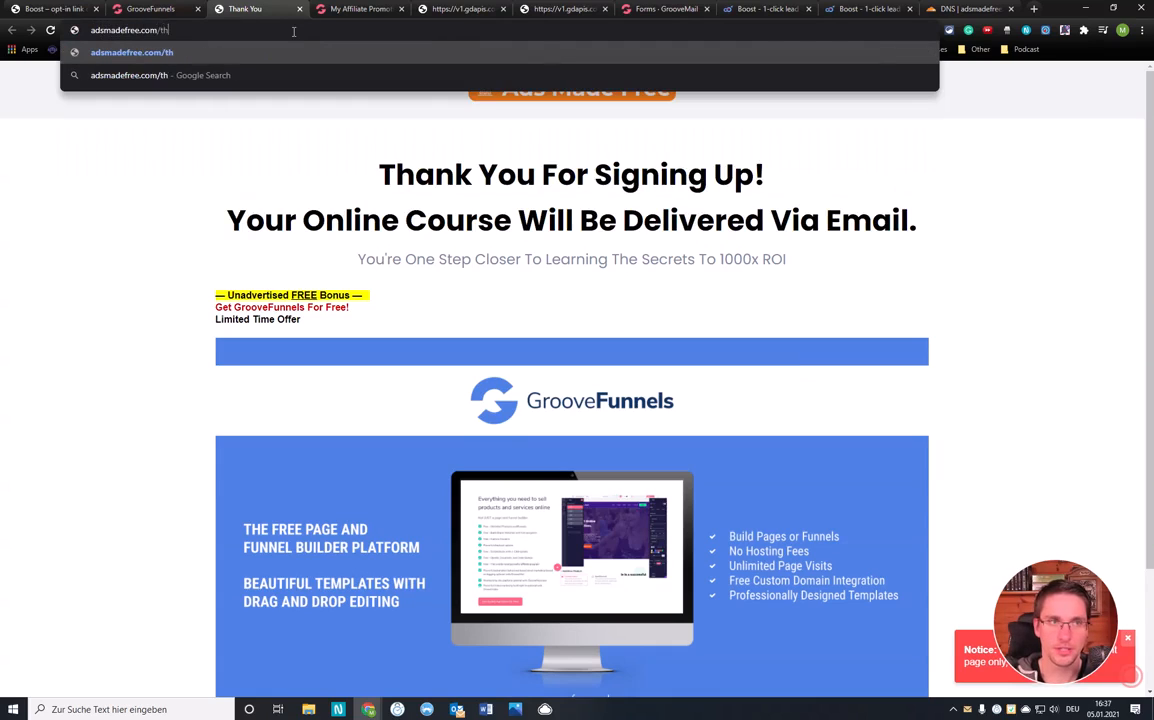
key(Return)
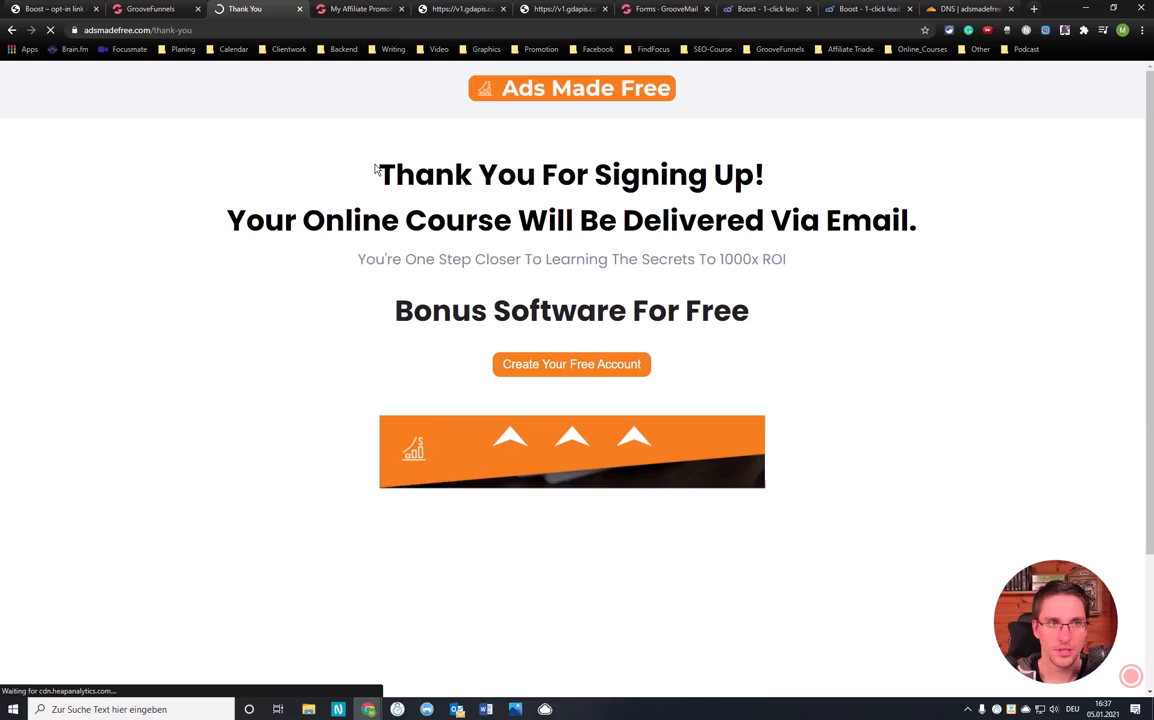
scroll(541, 227, down, 3)
scroll(545, 228, up, 3)
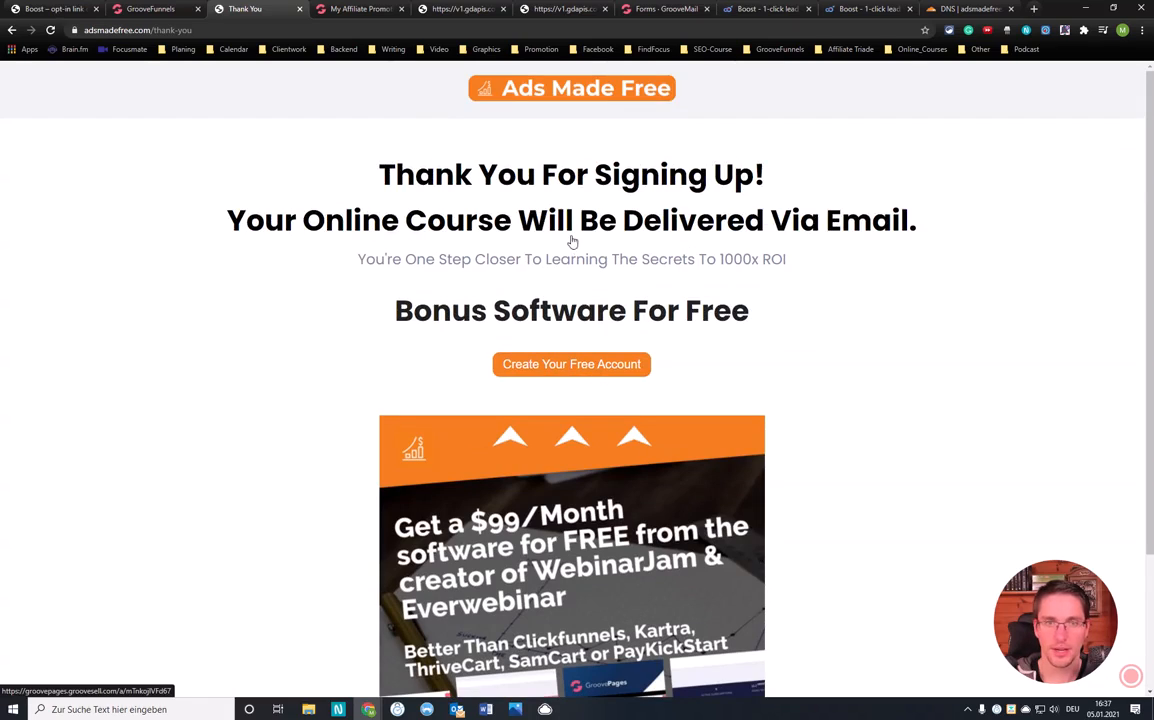
Reload the live thank-you page, check the GrooveFunnels offer page, then return to the builder
key(F5)
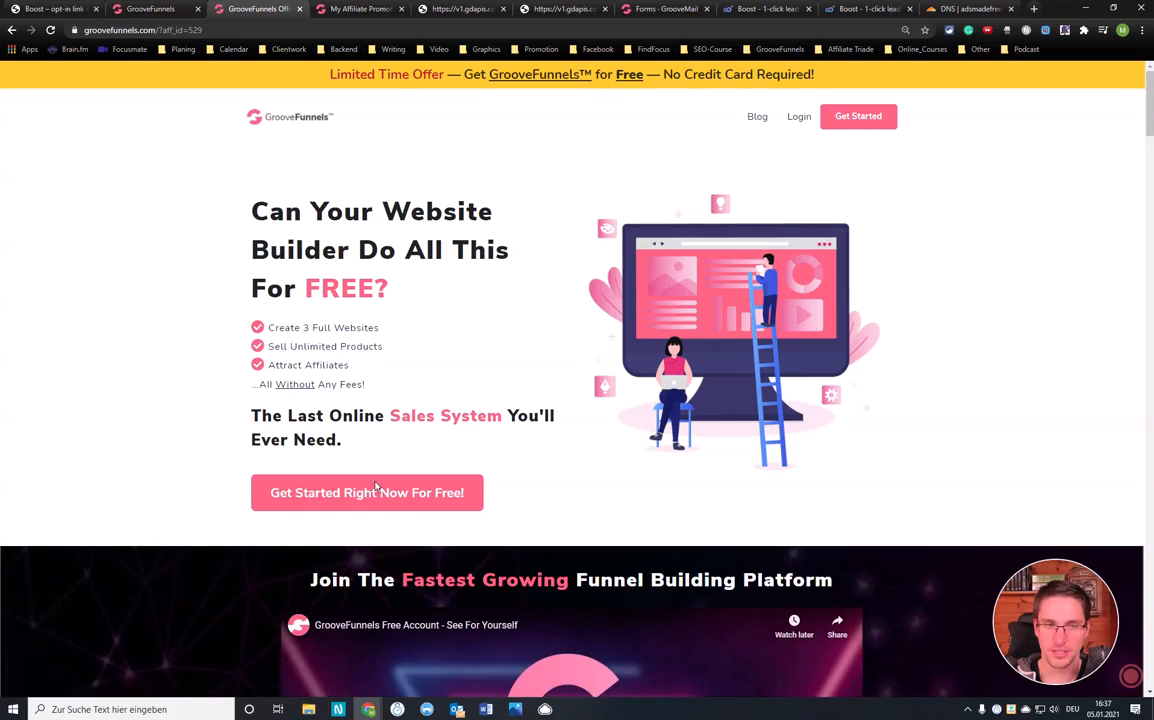
scroll(530, 340, down, 14)
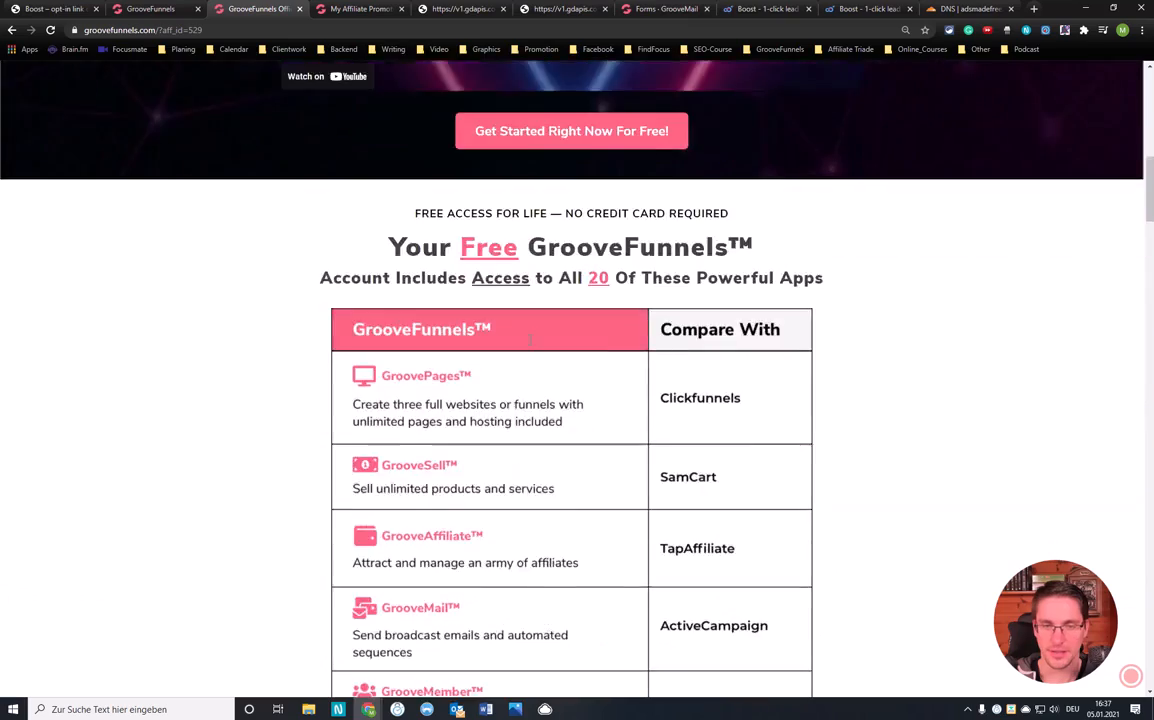
scroll(523, 353, down, 5)
scroll(528, 345, up, 20)
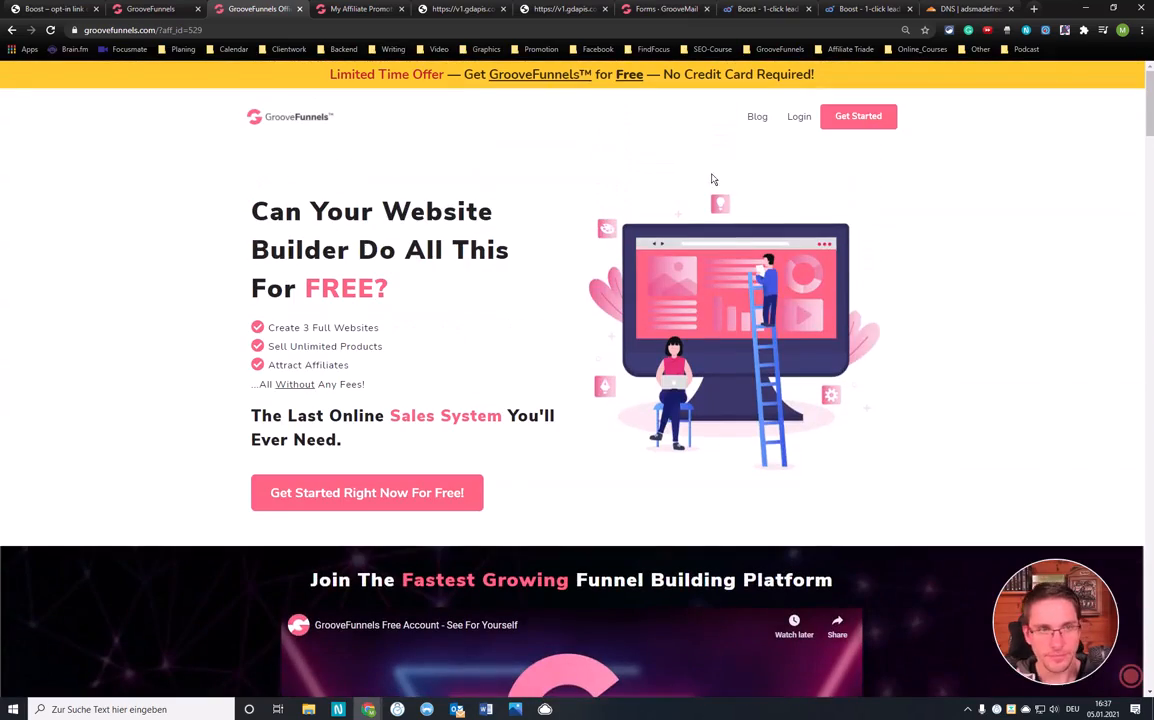
click(150, 9)
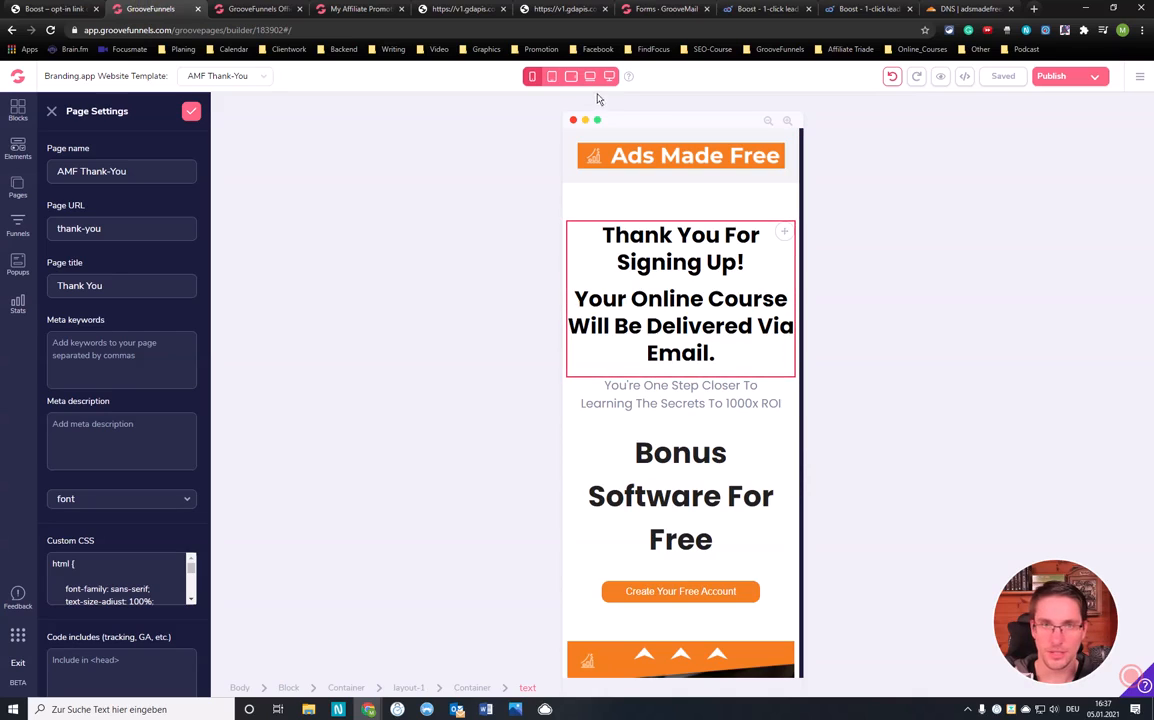
scroll(708, 368, down, 3)
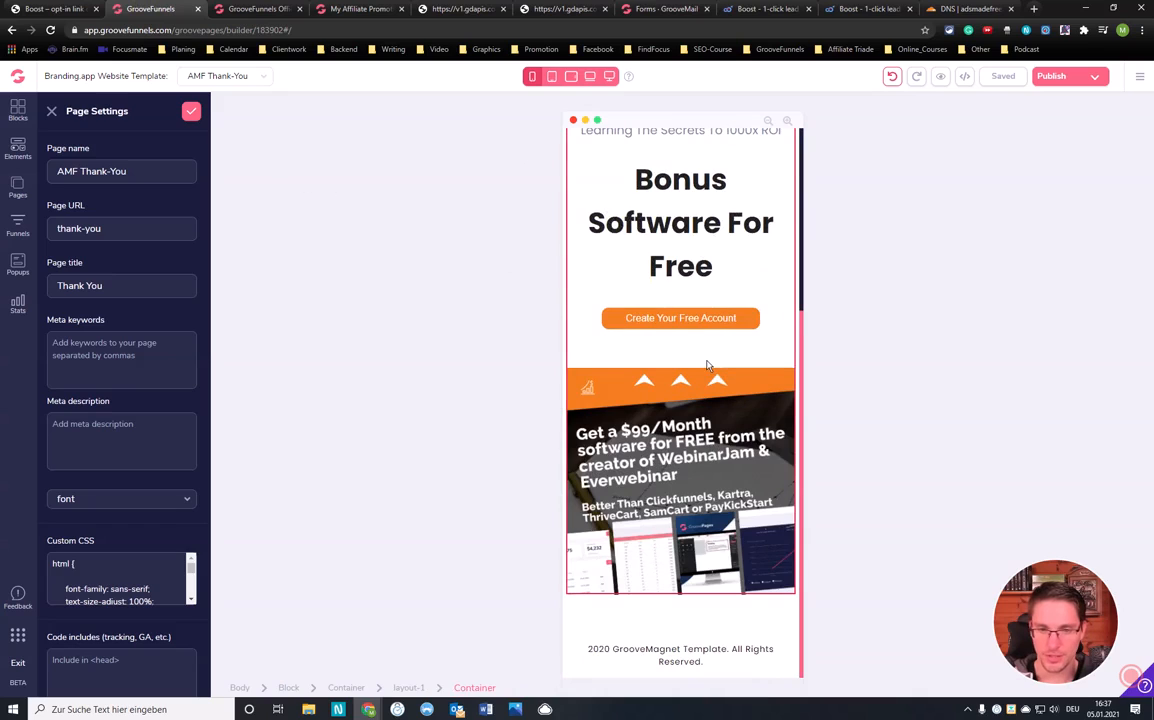
scroll(708, 364, up, 3)
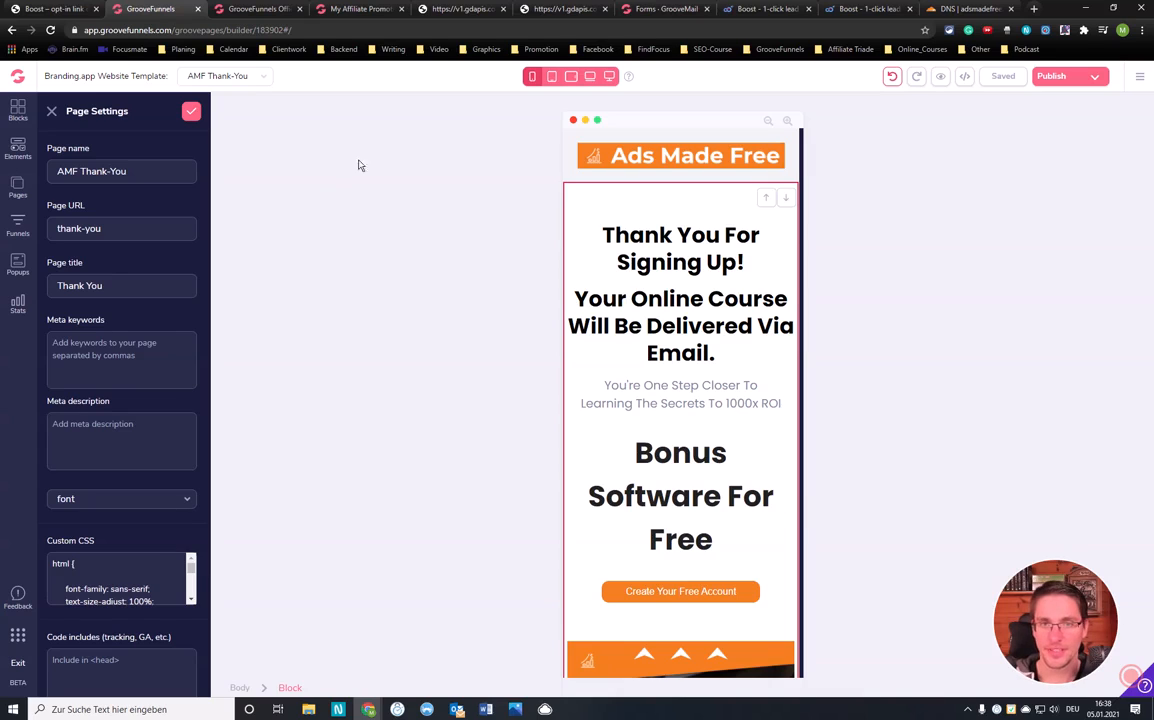
scroll(725, 430, down, 3)
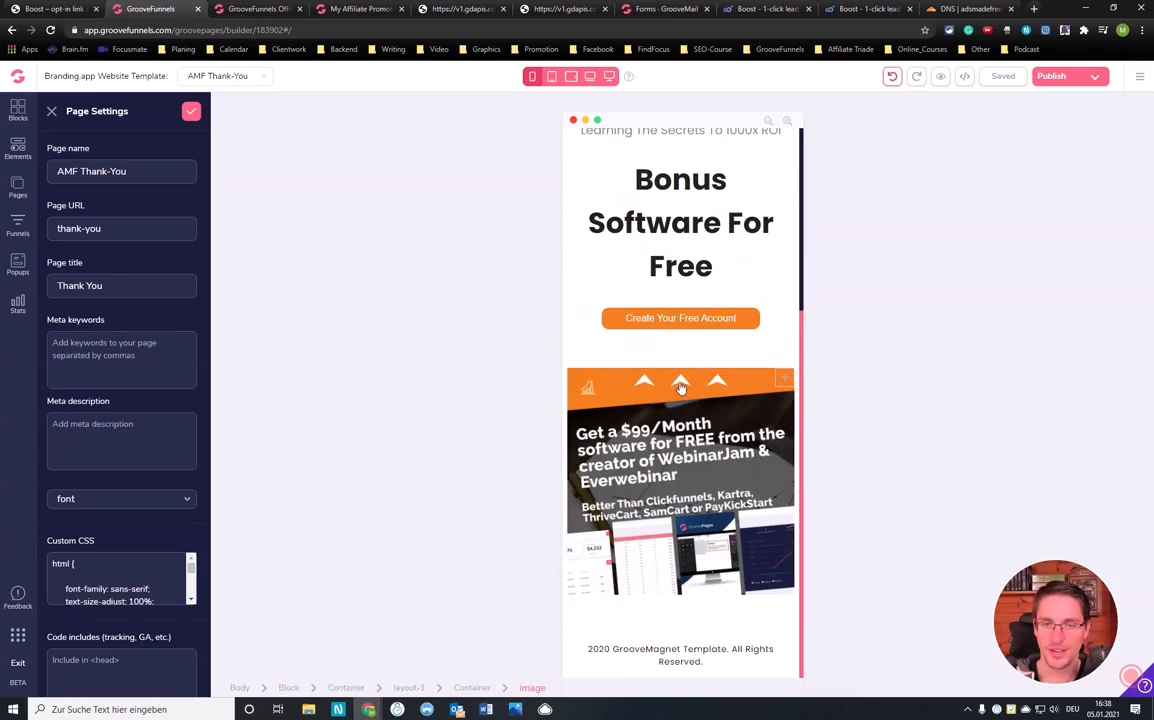
scroll(740, 405, up, 3)
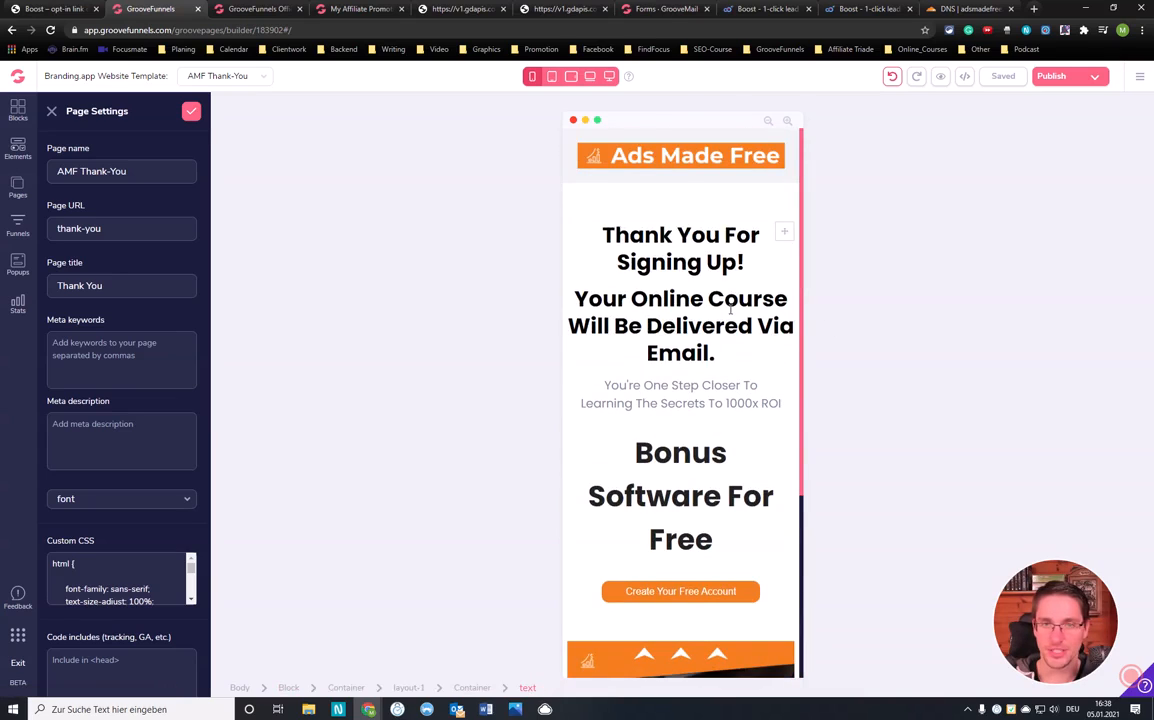
scroll(675, 400, down, 3)
scroll(672, 424, up, 3)
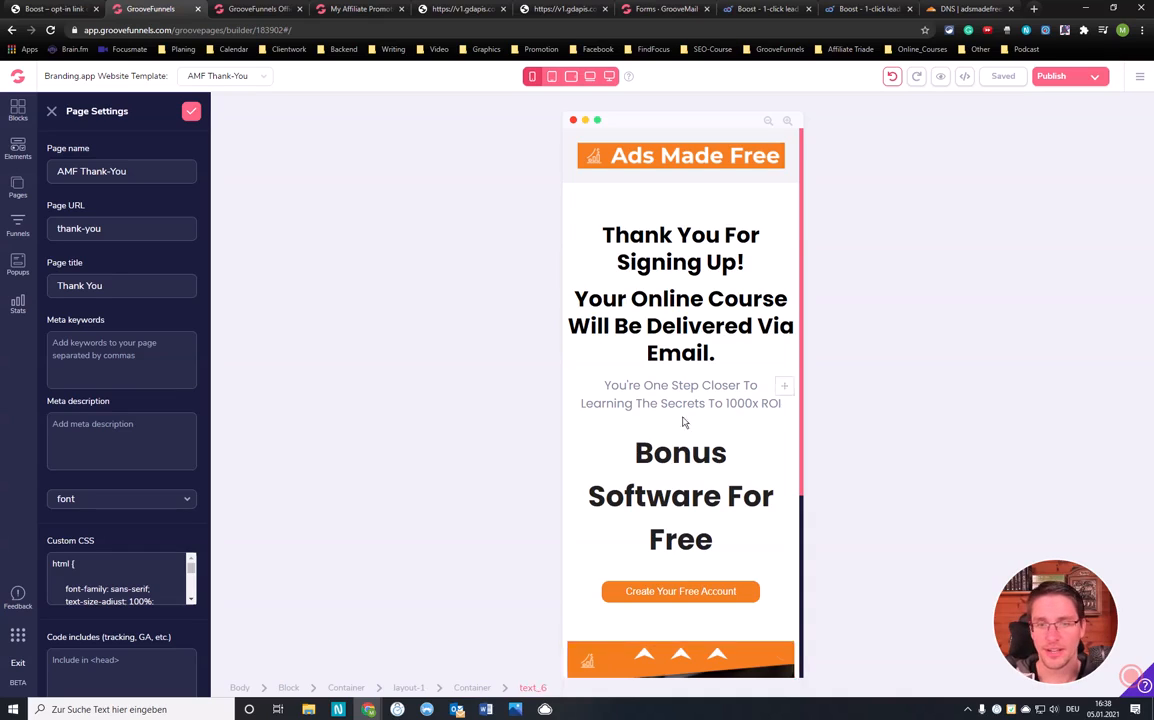
scroll(671, 423, down, 3)
Verify the 'Create Your Free Account' button's affiliate link, then publish the thank-you page live
click(706, 356)
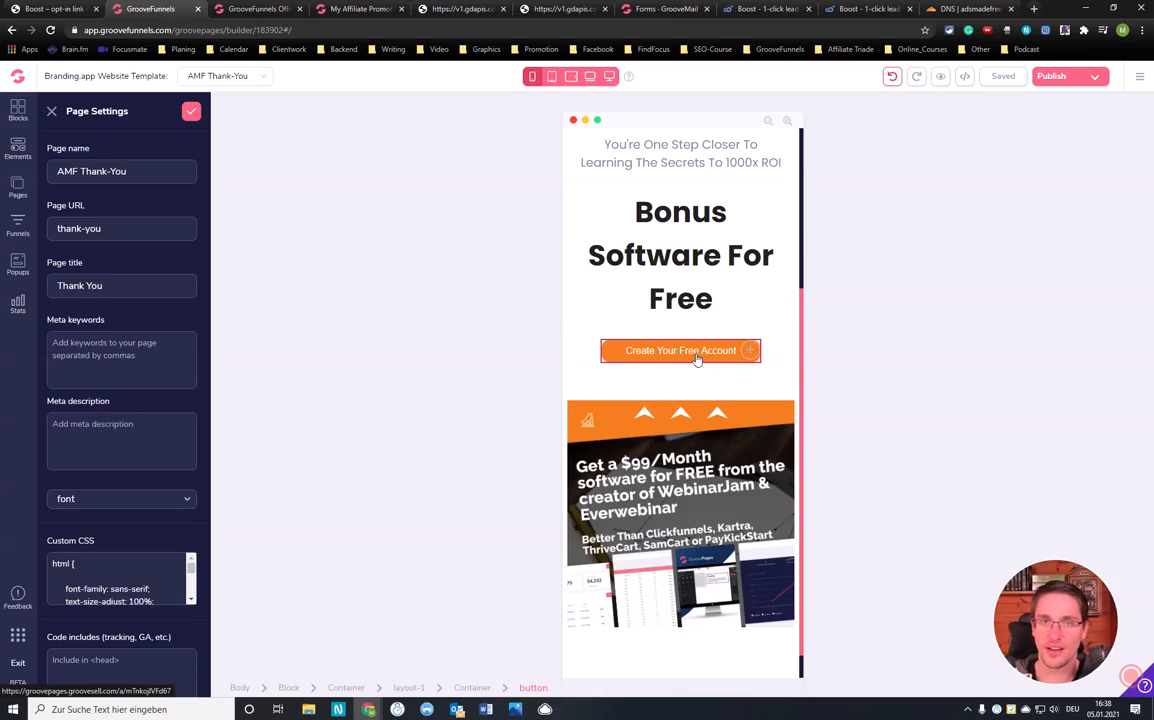
scroll(695, 360, up, 5)
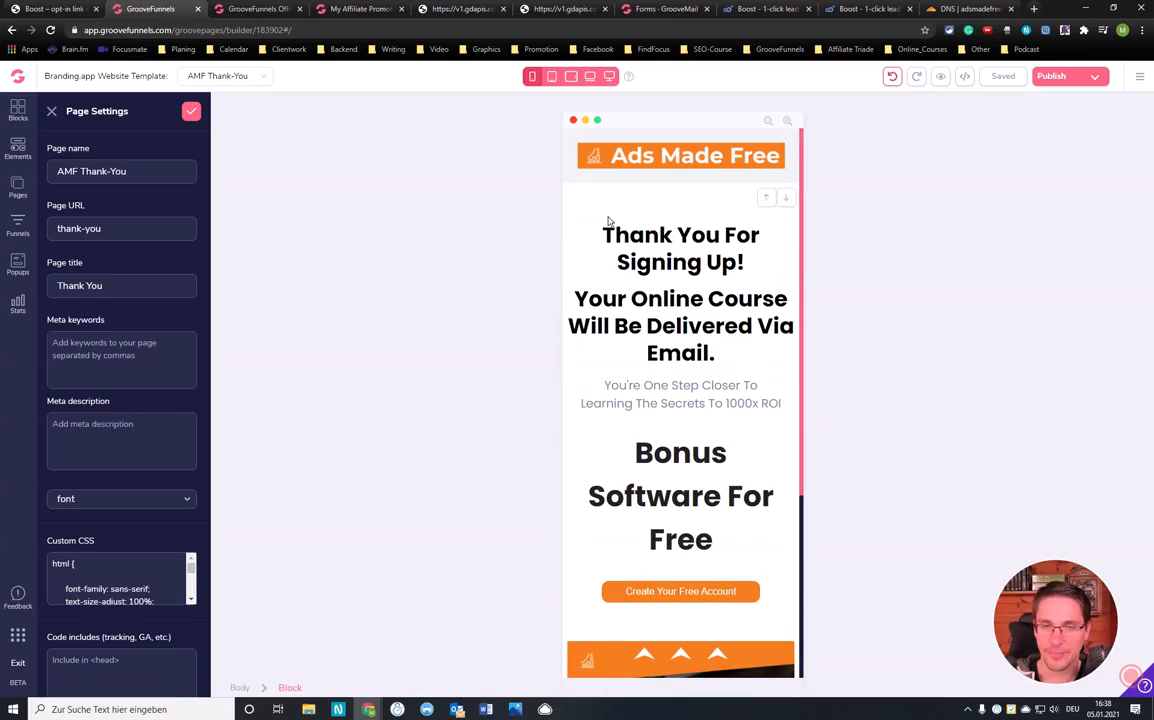
scroll(676, 257, down, 5)
scroll(676, 288, up, 5)
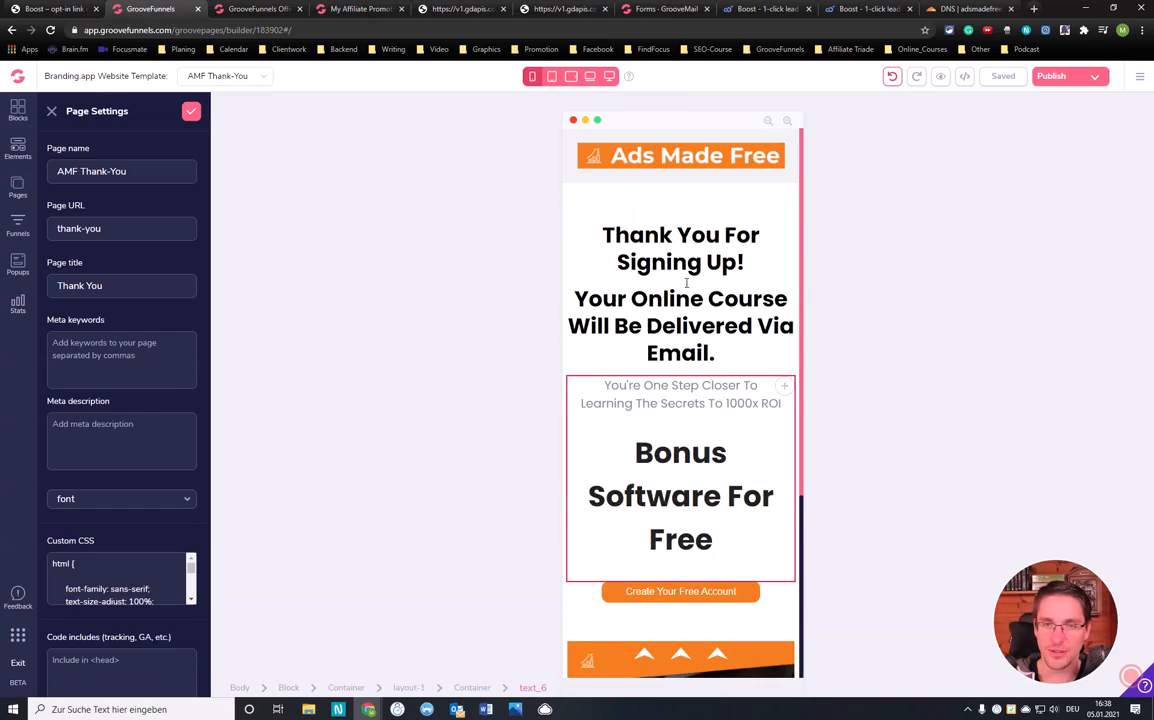
click(1050, 78)
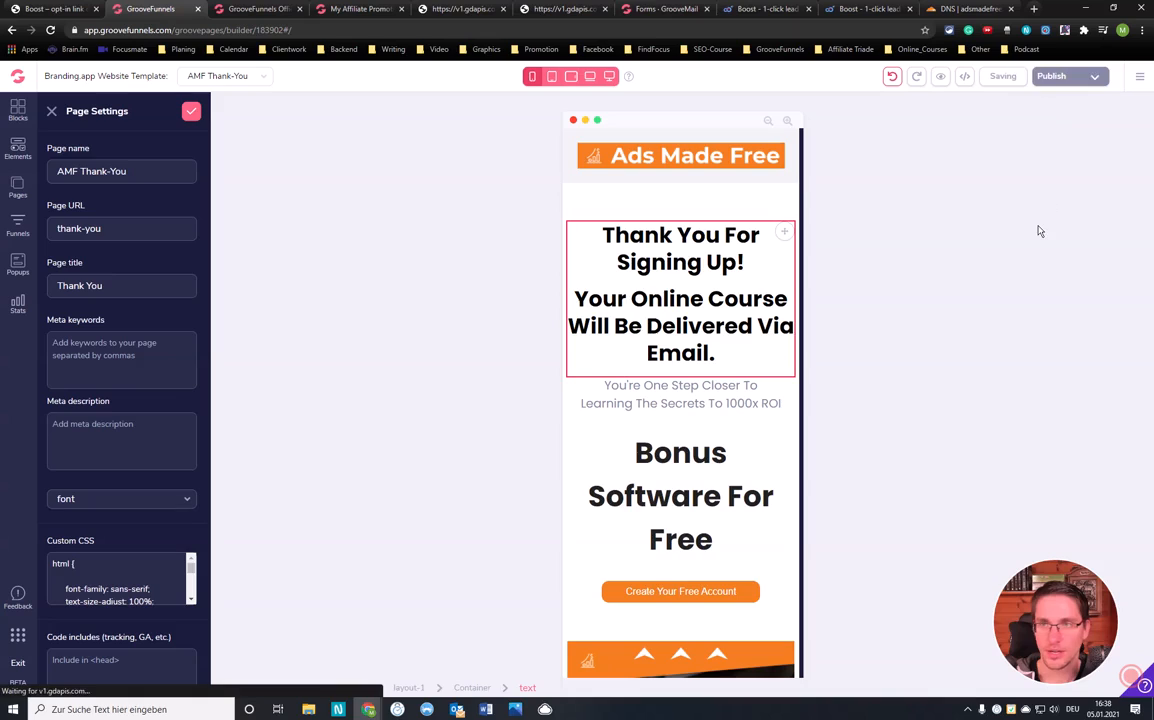